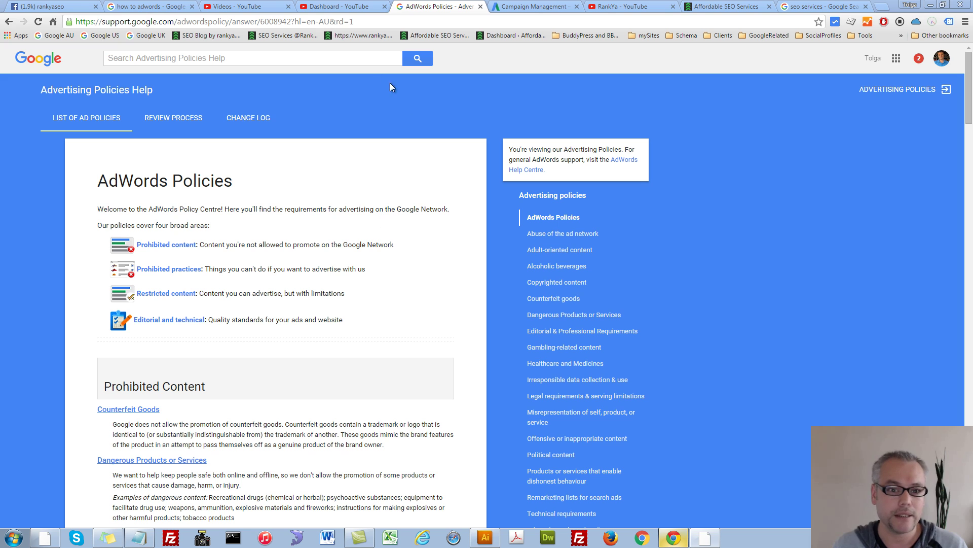
# Select the policy page's full URL, then bring up the Illustrator 'Adwords Account' diagram.
pyautogui.click(301, 22)
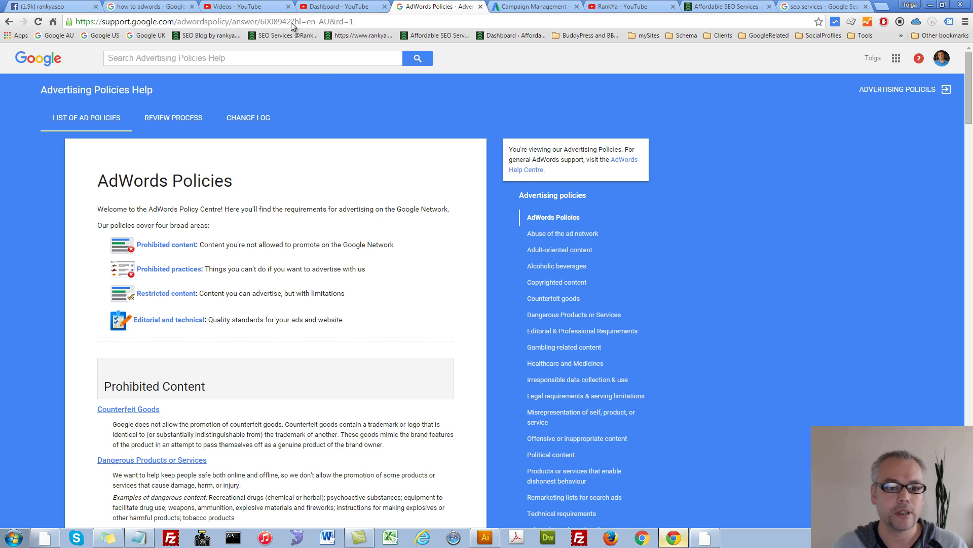
pyautogui.tripleClick(292, 22)
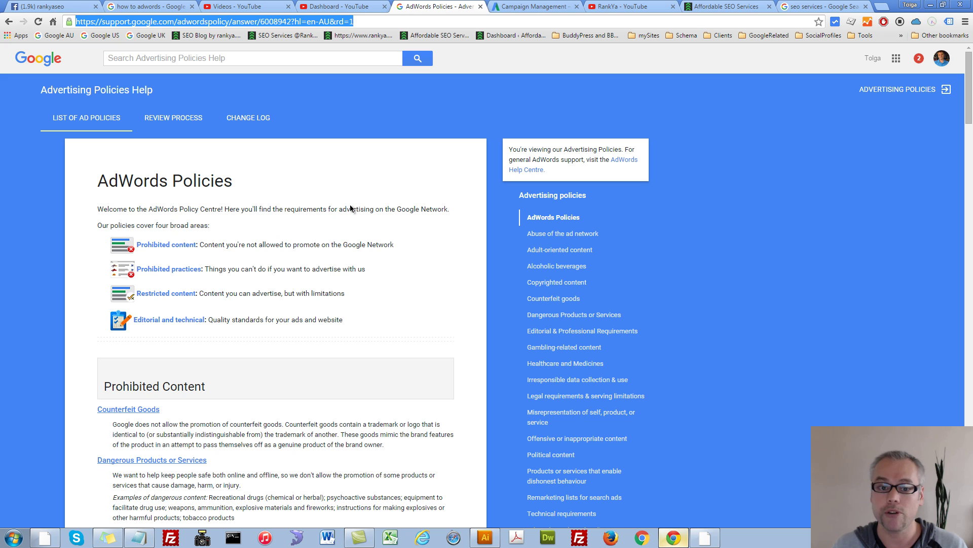
pyautogui.click(492, 542)
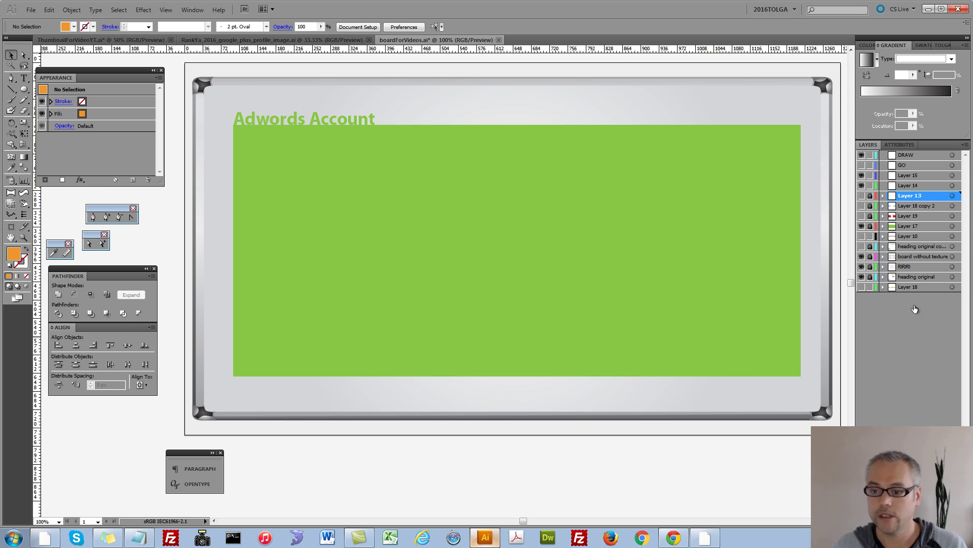
# Show Layer 19, Layer 18 copy 2 and Layer 13, then return to Chrome.
pyautogui.click(862, 217)
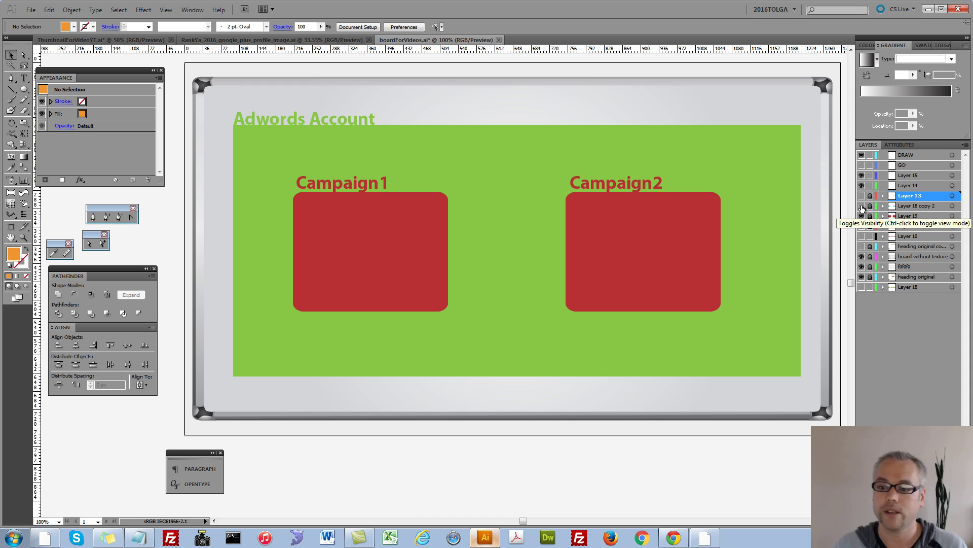
pyautogui.click(862, 206)
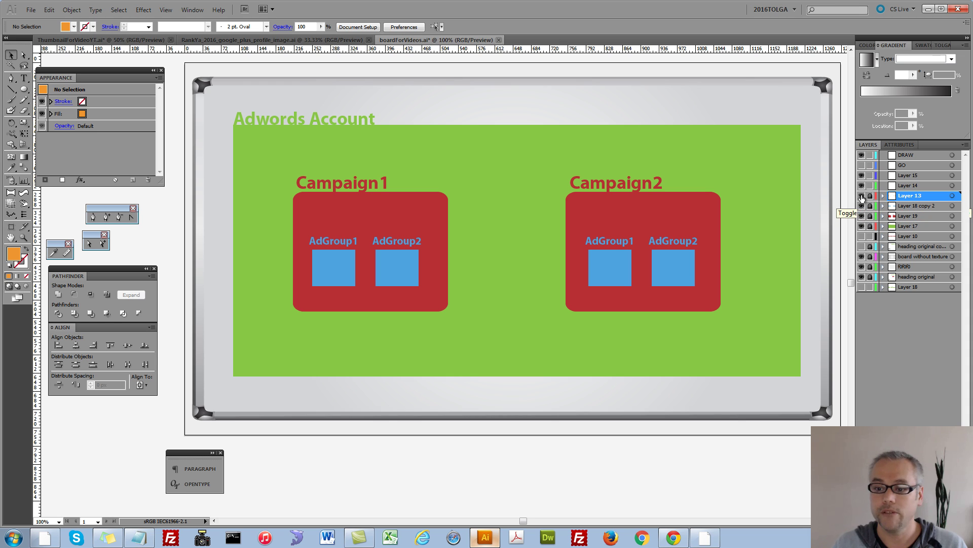
pyautogui.click(862, 196)
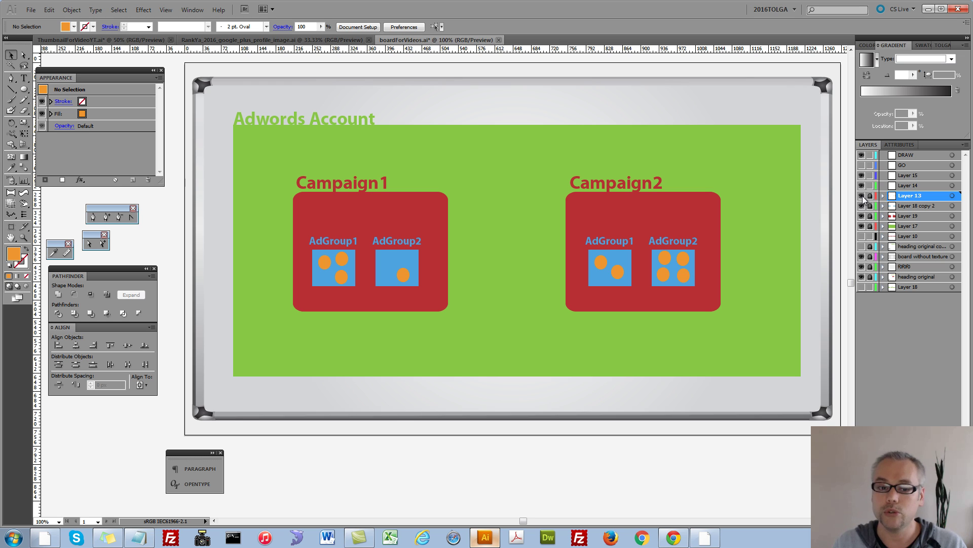
pyautogui.click(675, 539)
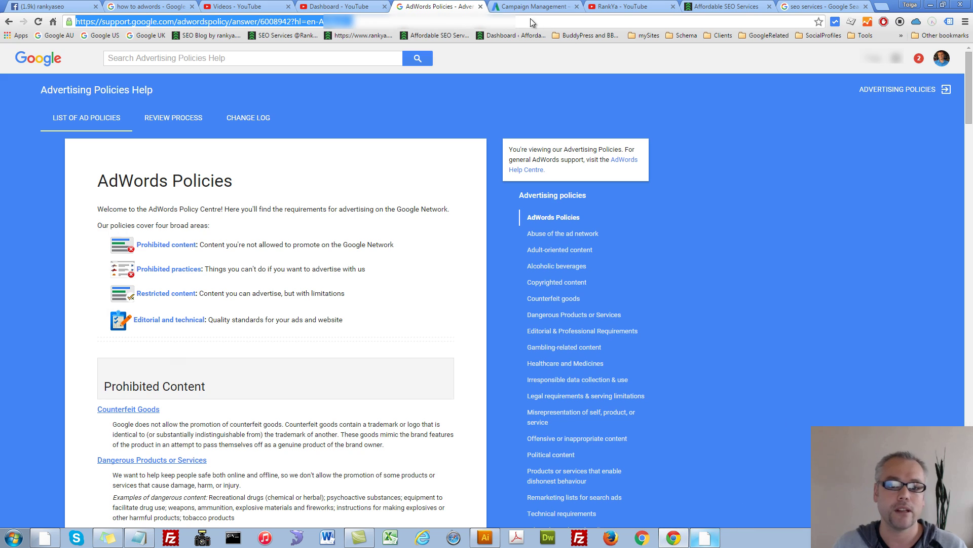
# From Campaign Management's All campaigns page, list the +CAMPAIGN type options.
pyautogui.click(521, 9)
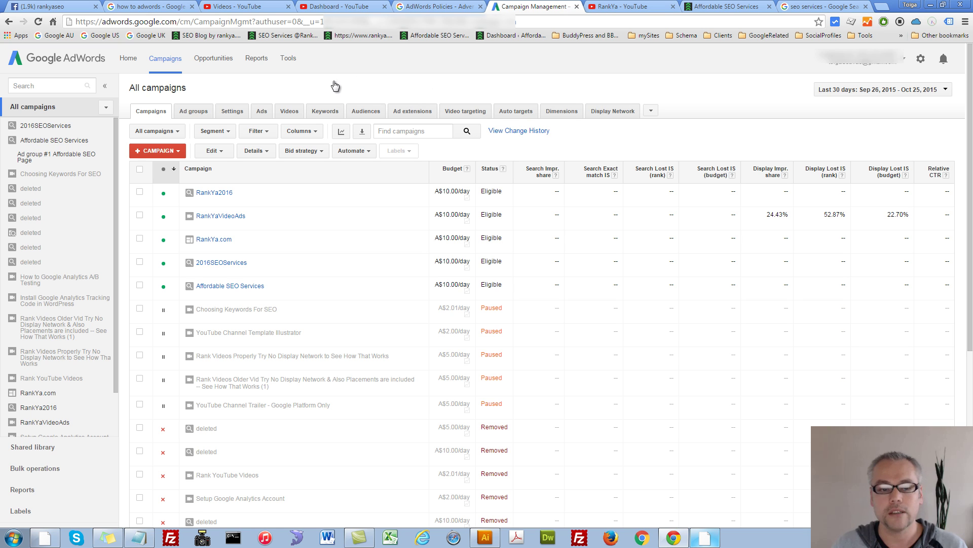
pyautogui.click(179, 152)
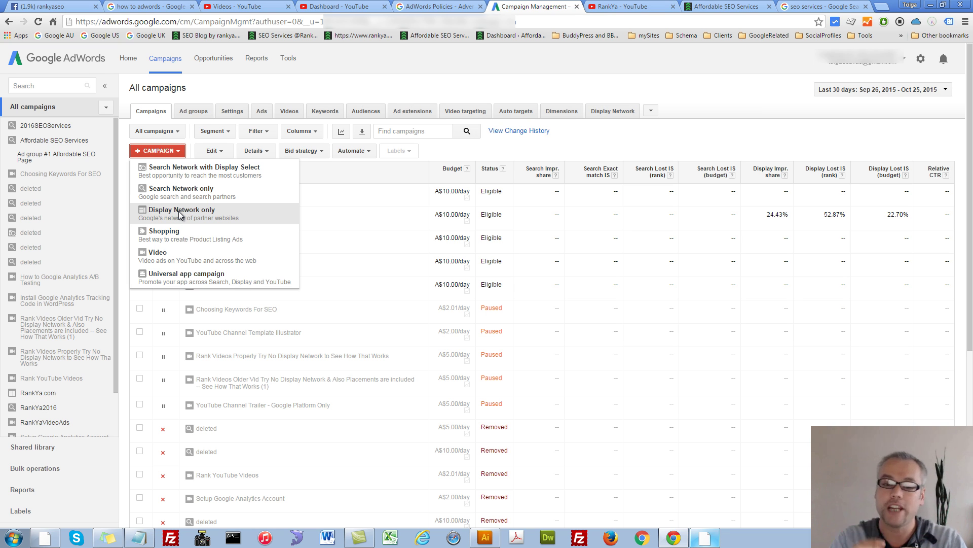
pyautogui.click(822, 7)
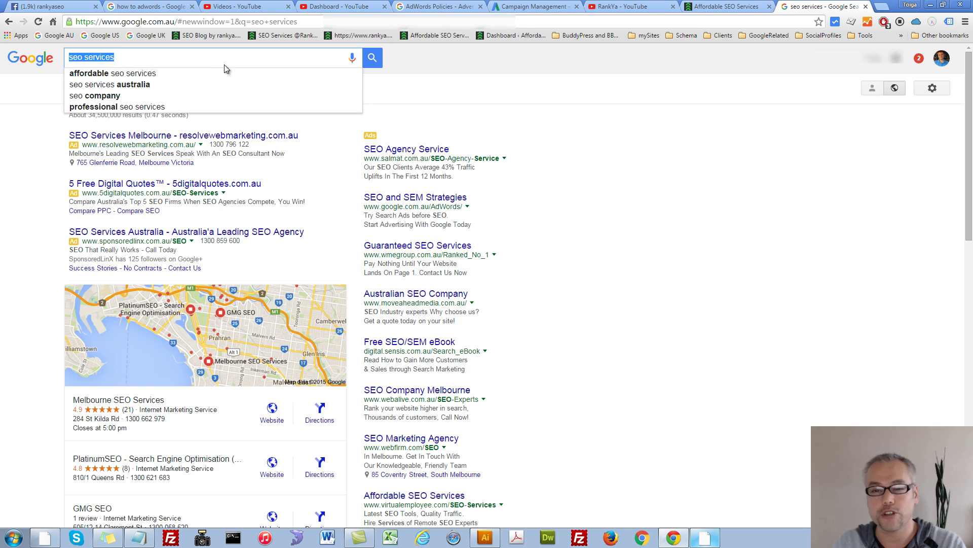
pyautogui.click(522, 7)
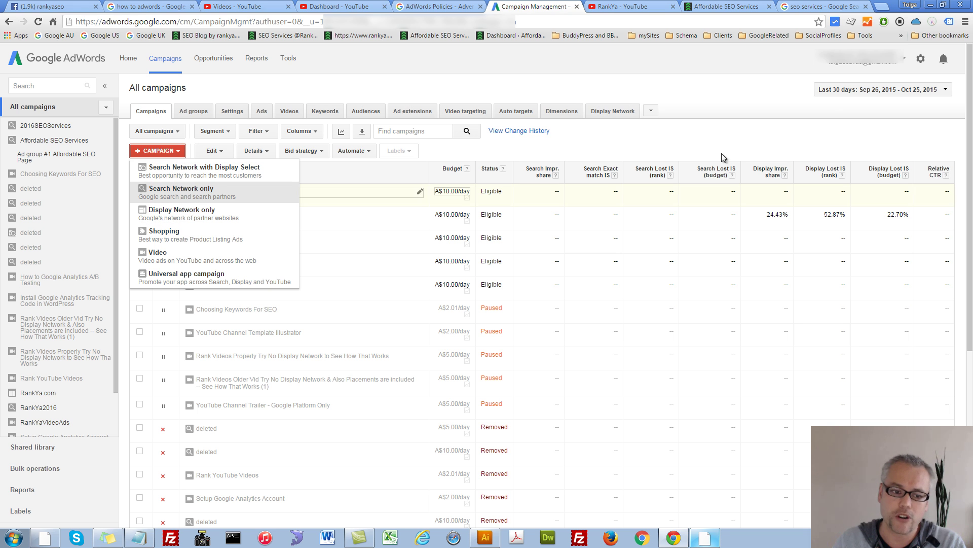
pyautogui.click(821, 7)
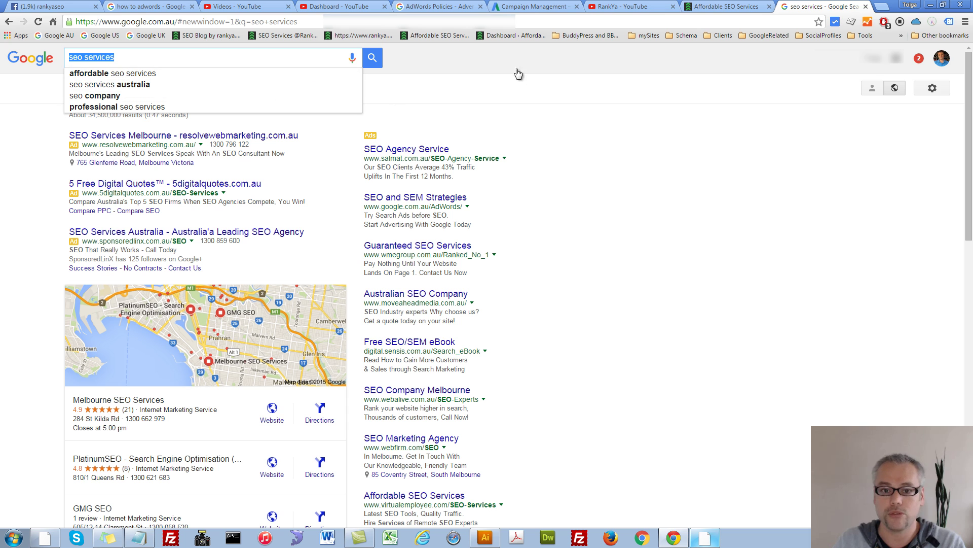
pyautogui.click(523, 7)
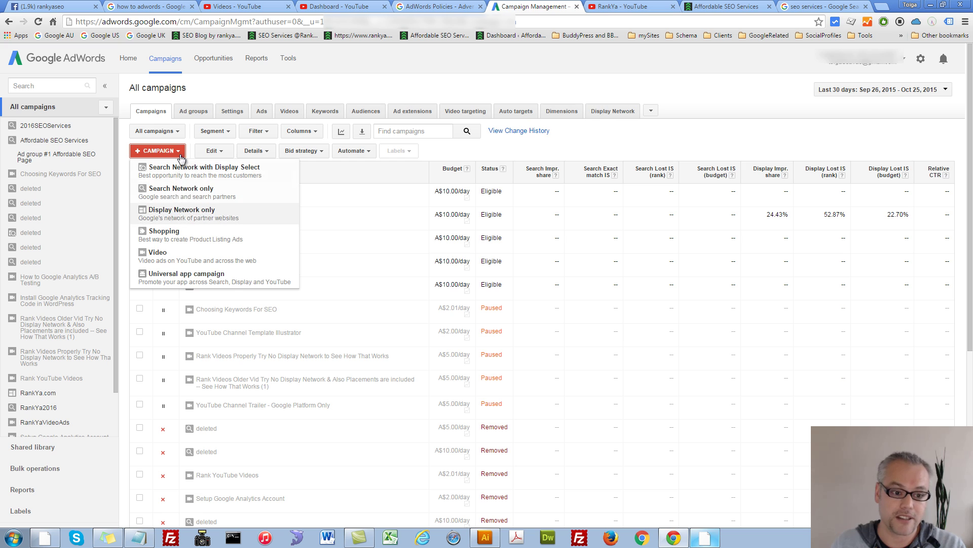
# Create a Search Network only campaign with Include search partners unchecked.
pyautogui.click(177, 196)
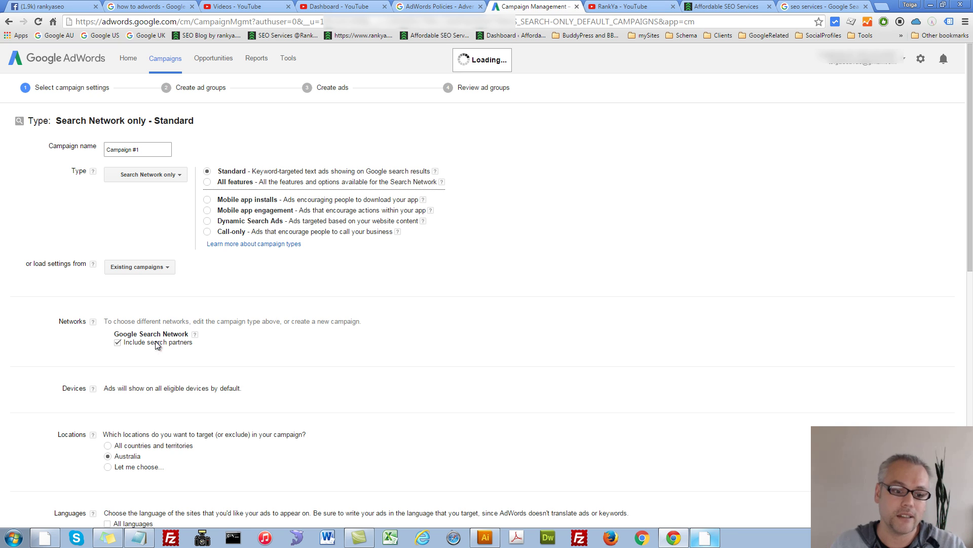
pyautogui.click(118, 344)
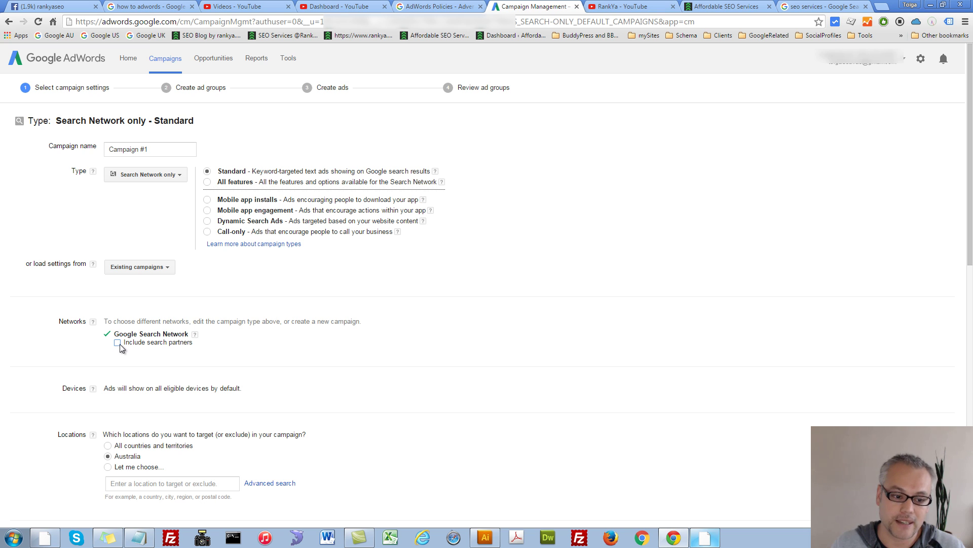
pyautogui.click(117, 344)
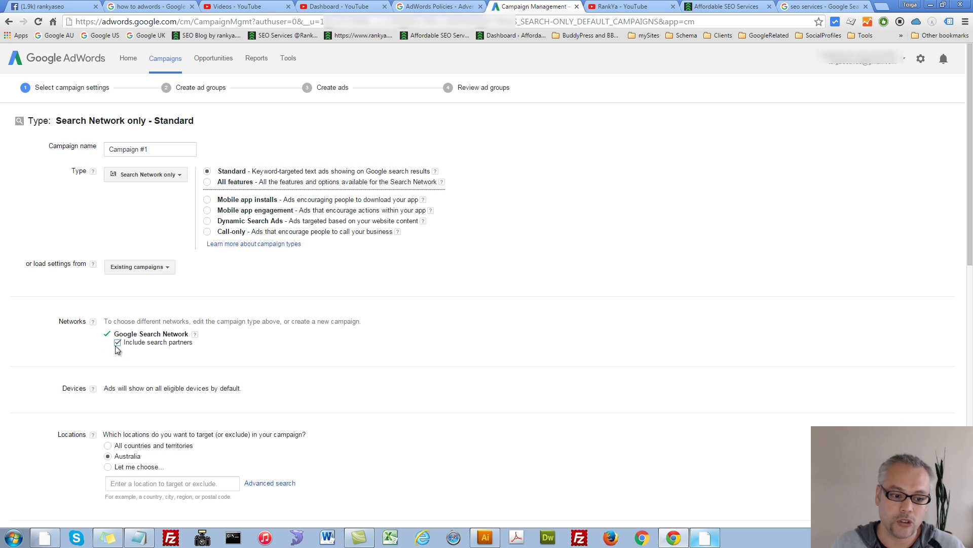
pyautogui.click(117, 344)
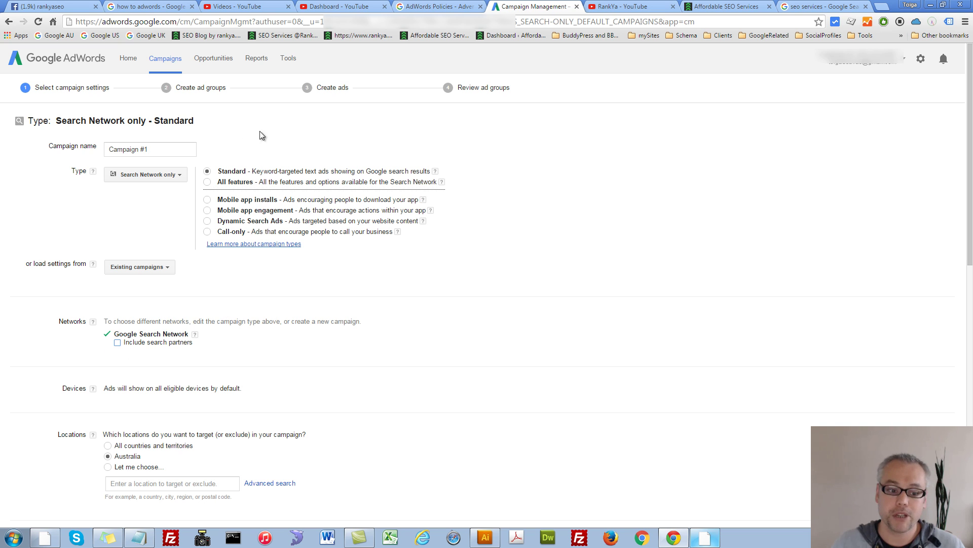
pyautogui.moveTo(57, 125); pyautogui.dragTo(147, 126)
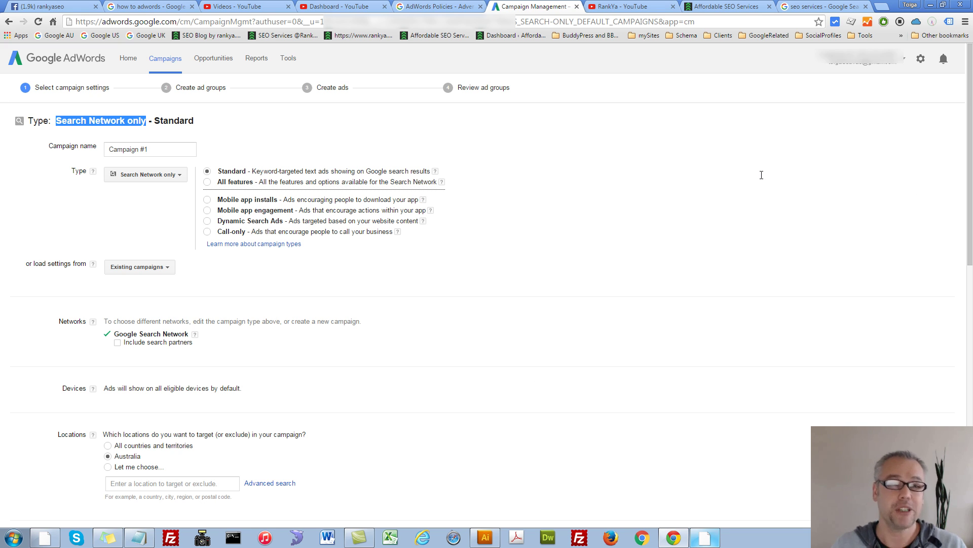
pyautogui.click(824, 4)
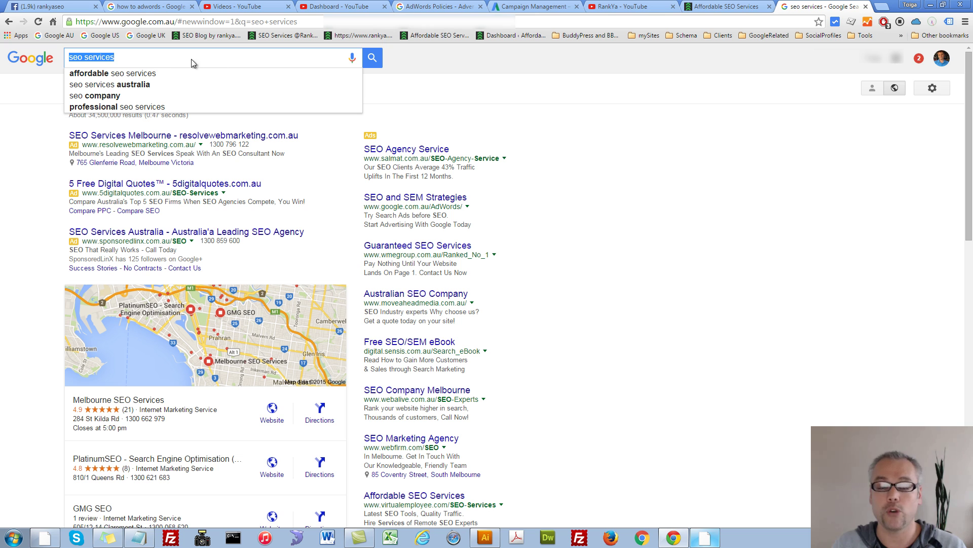
pyautogui.click(533, 7)
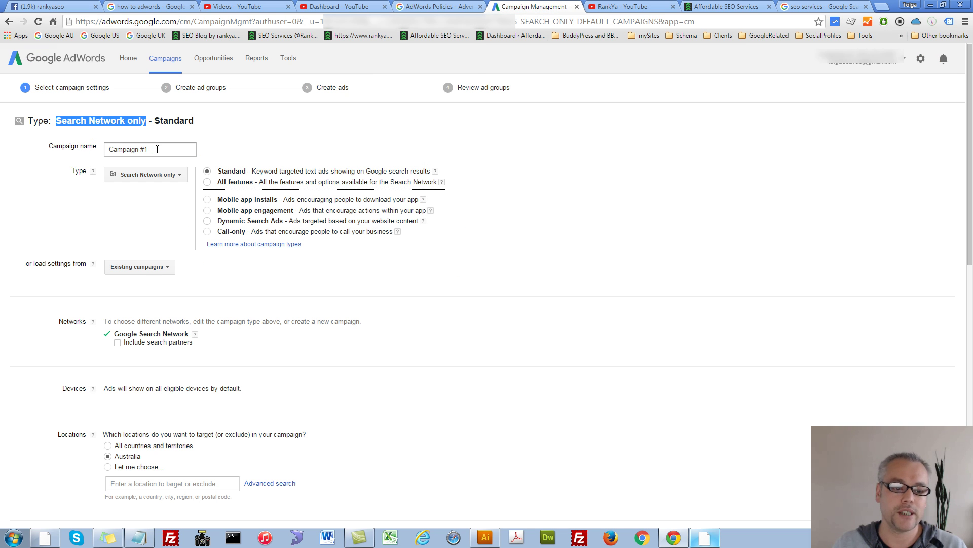
pyautogui.moveTo(157, 149); pyautogui.dragTo(108, 147)
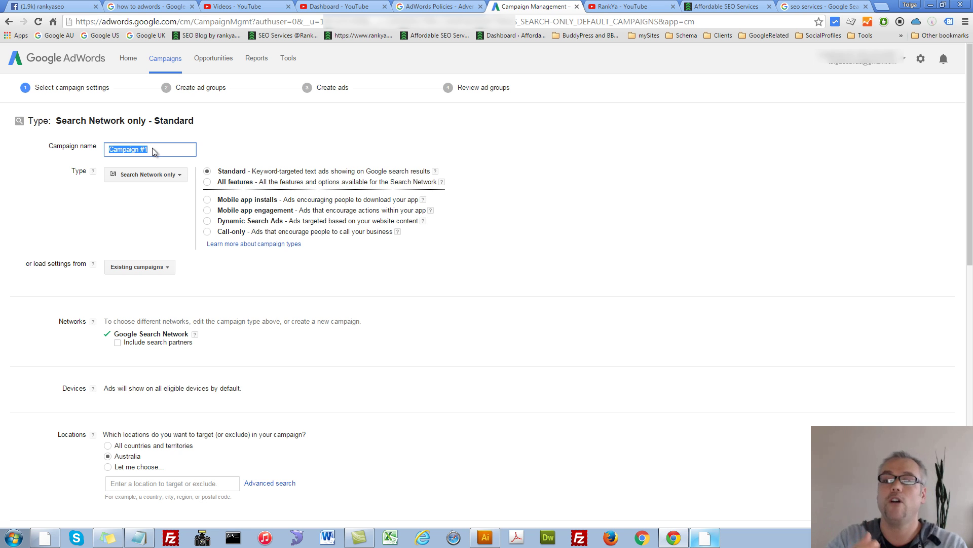
pyautogui.click(175, 176)
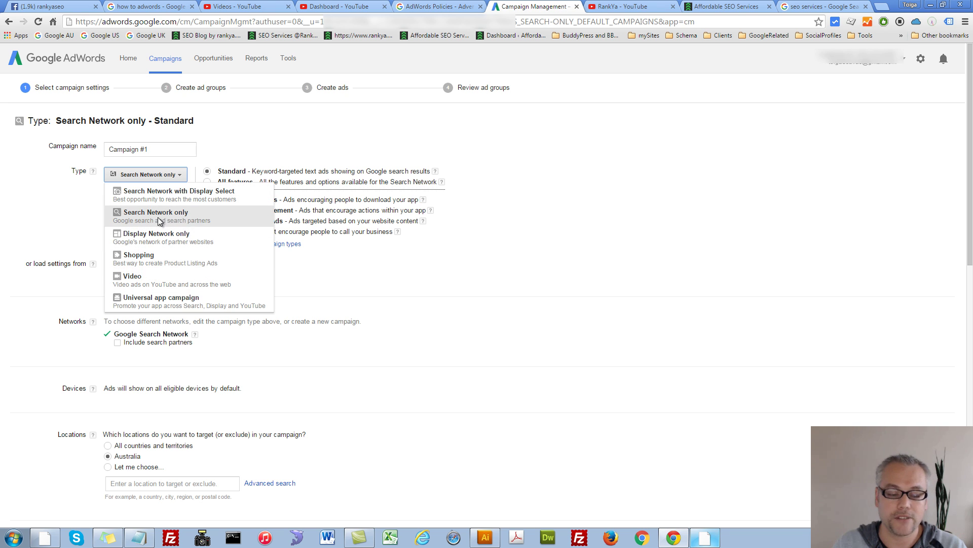
pyautogui.click(299, 161)
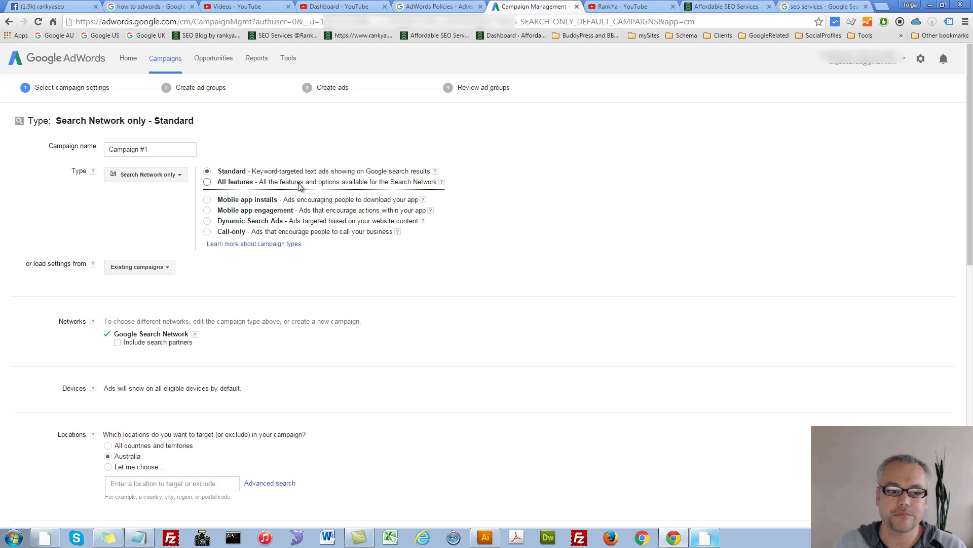
pyautogui.click(208, 182)
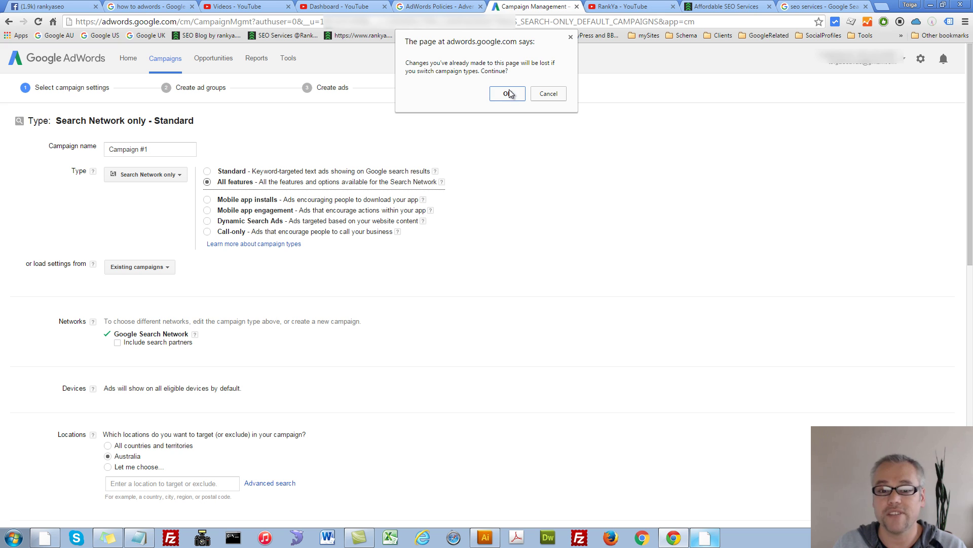
pyautogui.click(544, 96)
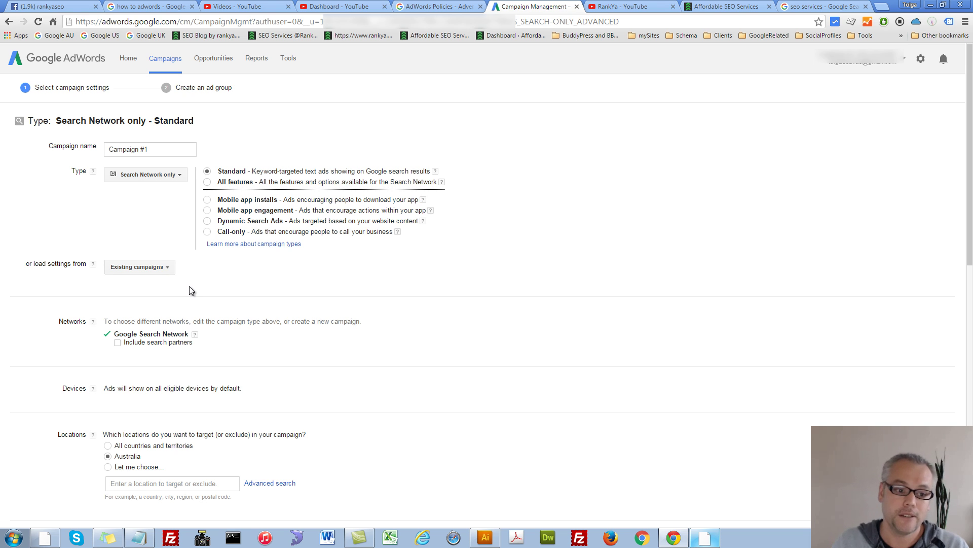
pyautogui.scroll(-1, 190, 297)
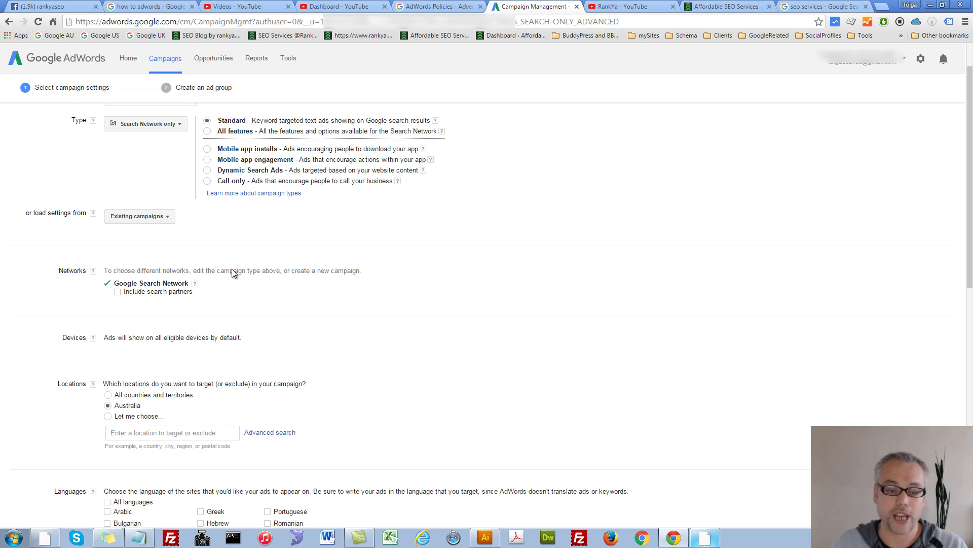
pyautogui.scroll(-2, 232, 272)
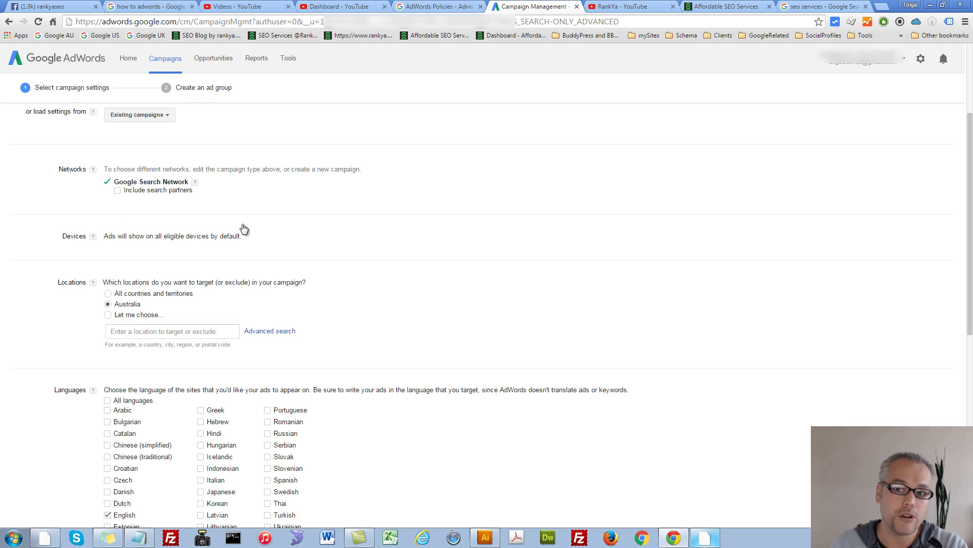
pyautogui.click(93, 169)
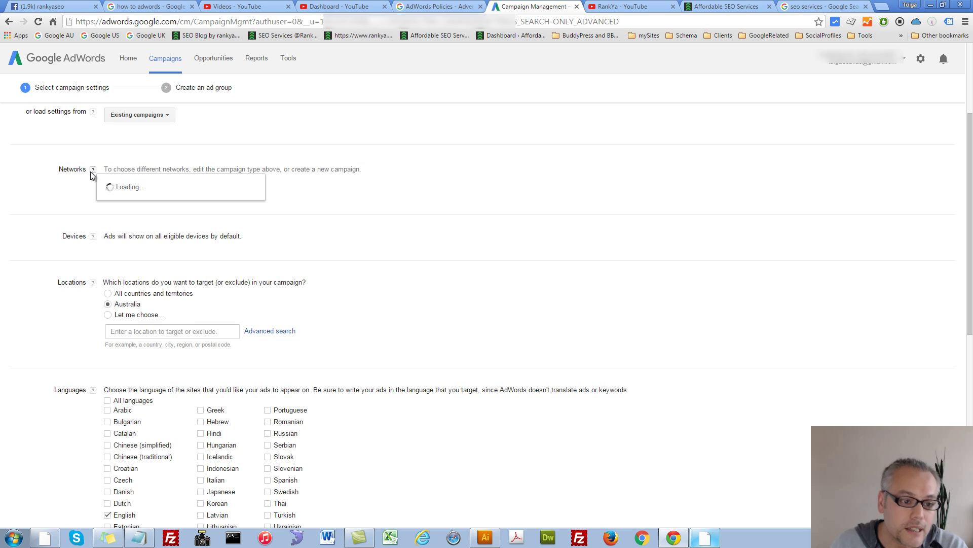
pyautogui.click(93, 112)
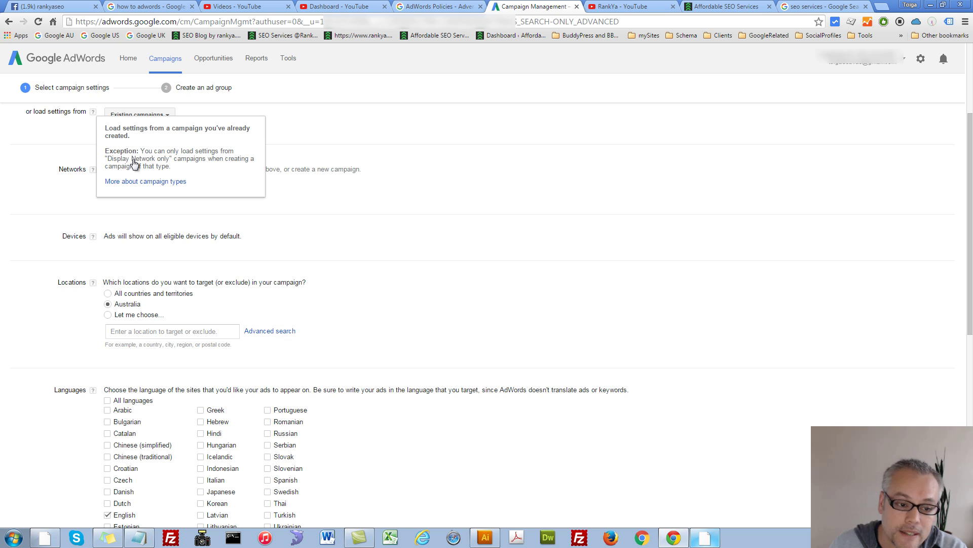
pyautogui.click(94, 114)
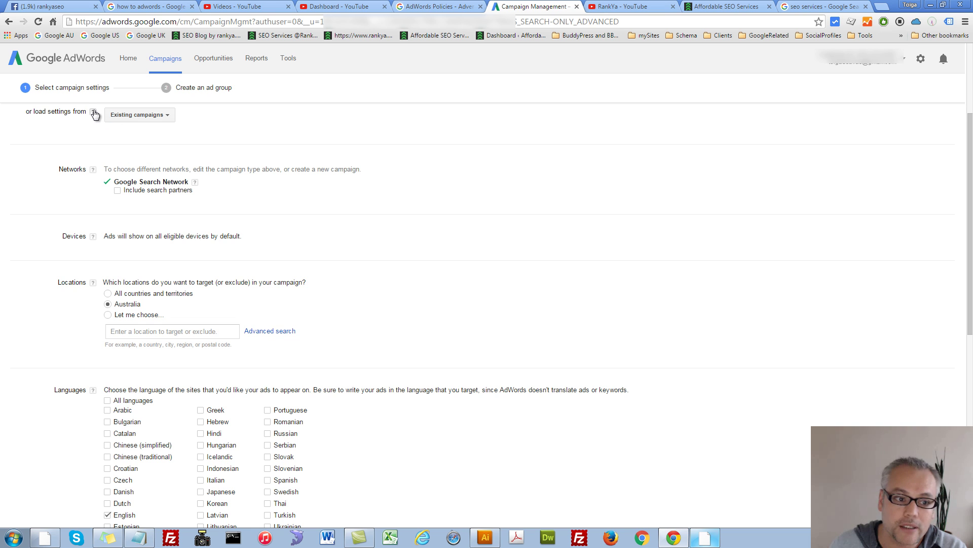
pyautogui.click(93, 113)
pyautogui.rightClick(121, 182)
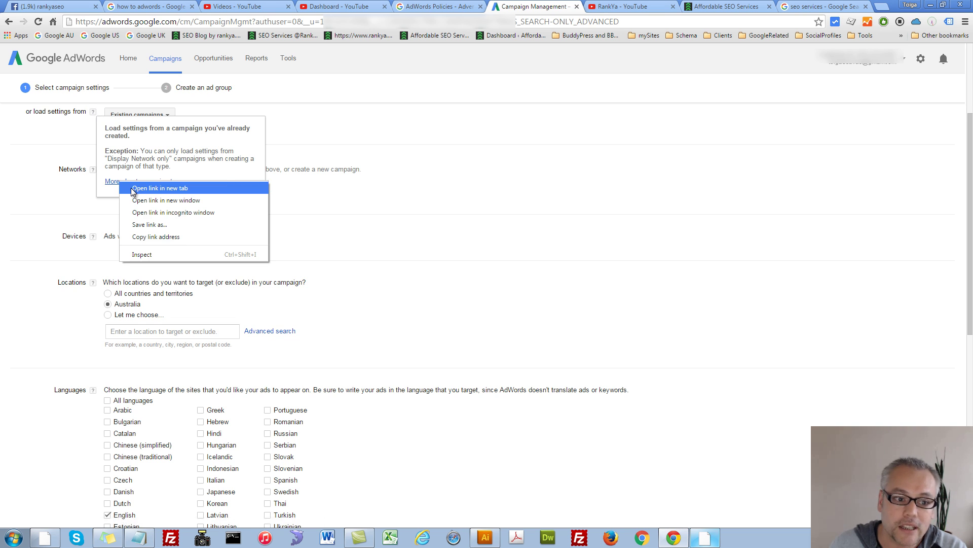
pyautogui.click(458, 134)
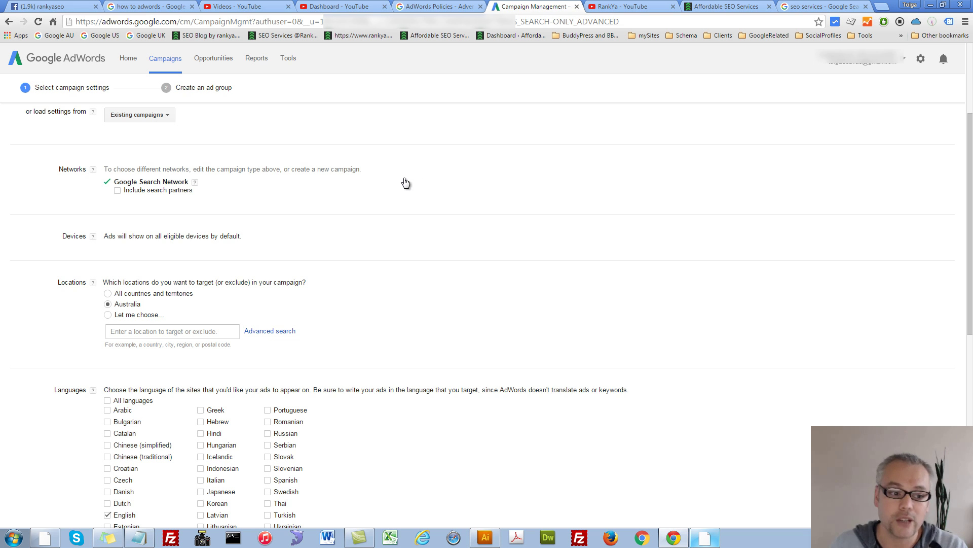
# Change the Locations setting from Australia to 'Let me choose...'.
pyautogui.scroll(-2, 404, 182)
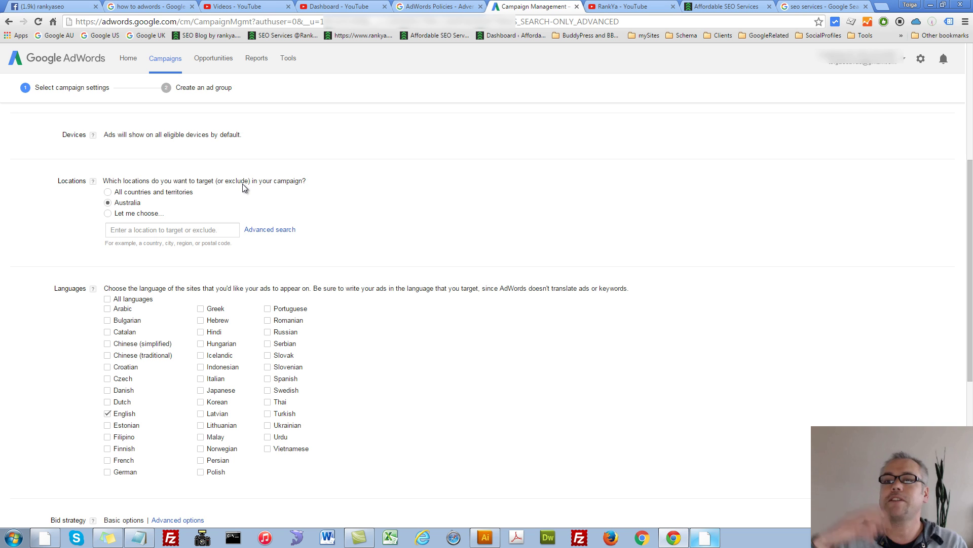
pyautogui.click(108, 214)
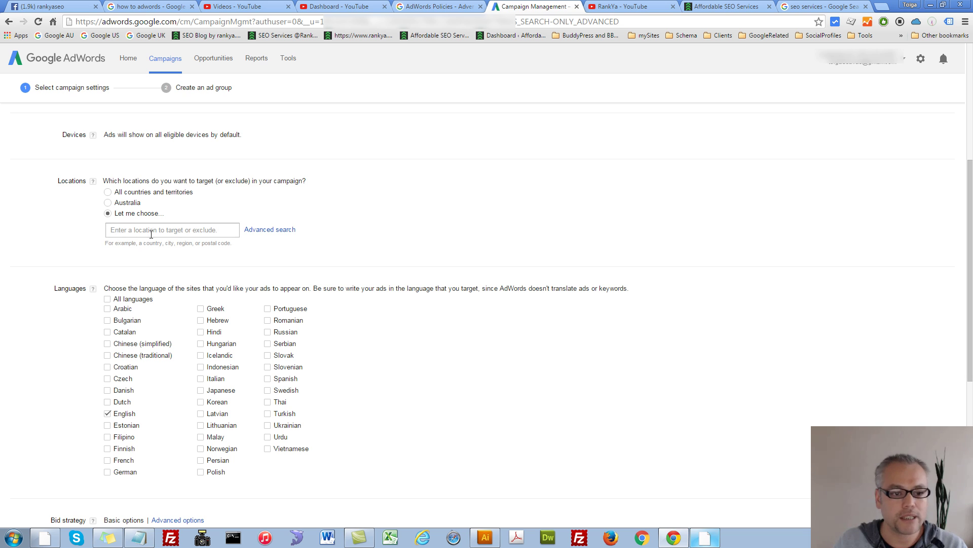
# Search 'cbd melbourne aust' in Advanced search and target Melbourne, Victoria, Australia.
pyautogui.click(272, 231)
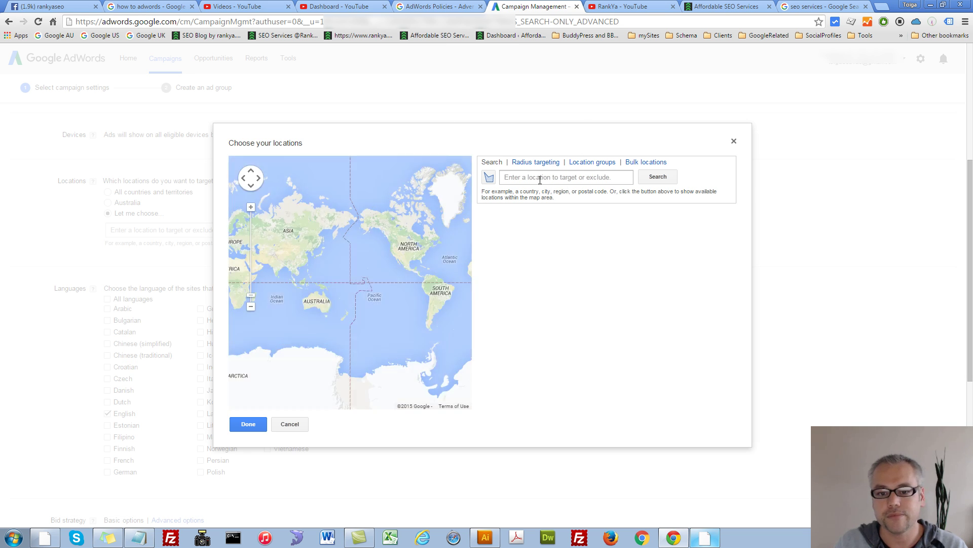
pyautogui.click(540, 180)
pyautogui.write('c')
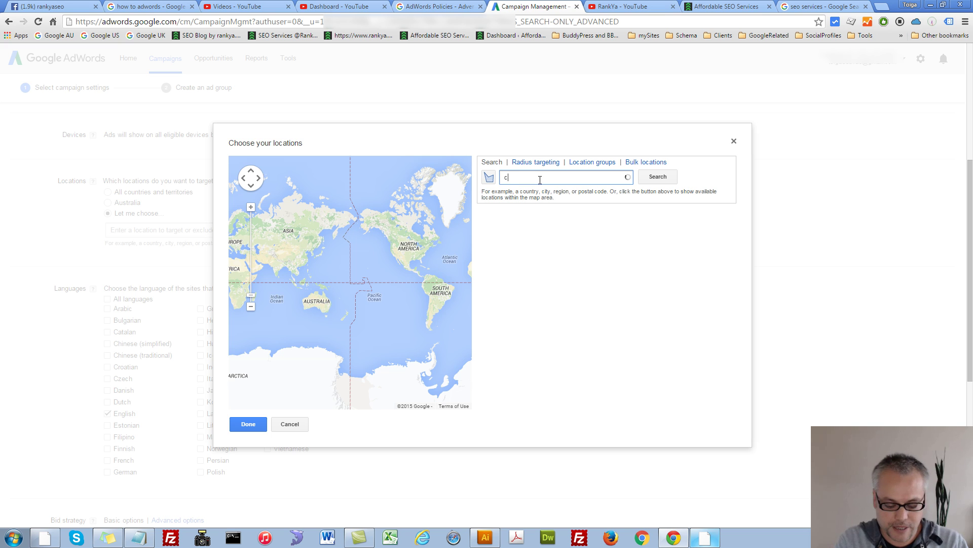
pyautogui.write('bd melbourne a')
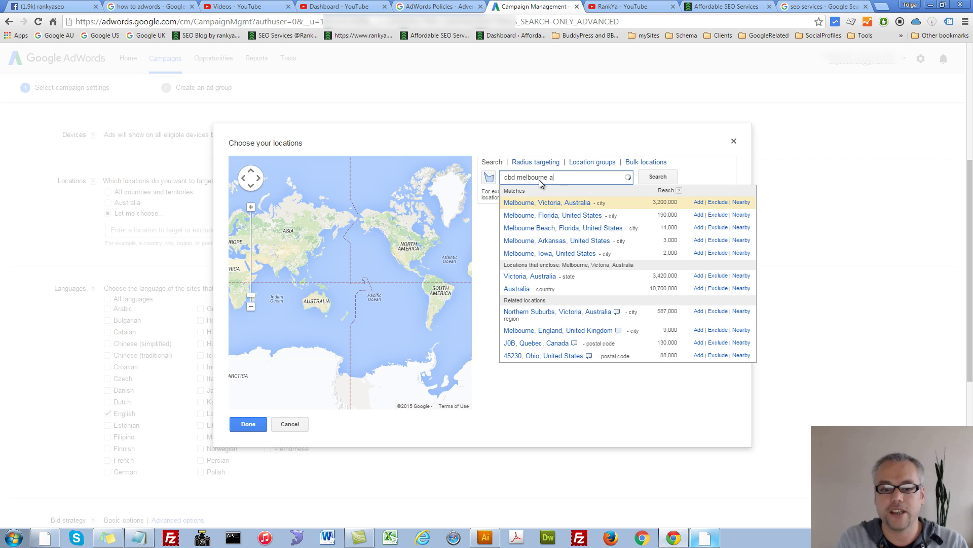
pyautogui.write('ust')
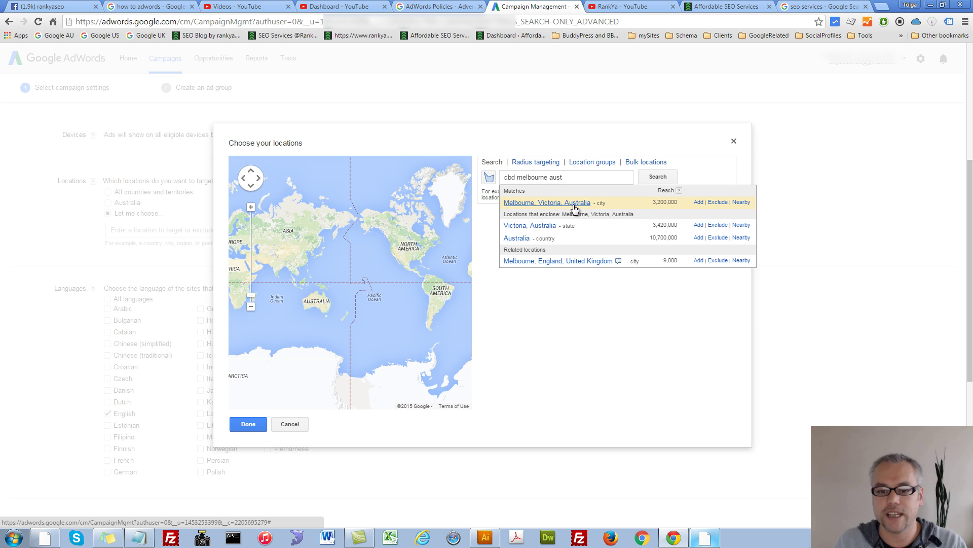
pyautogui.click(583, 205)
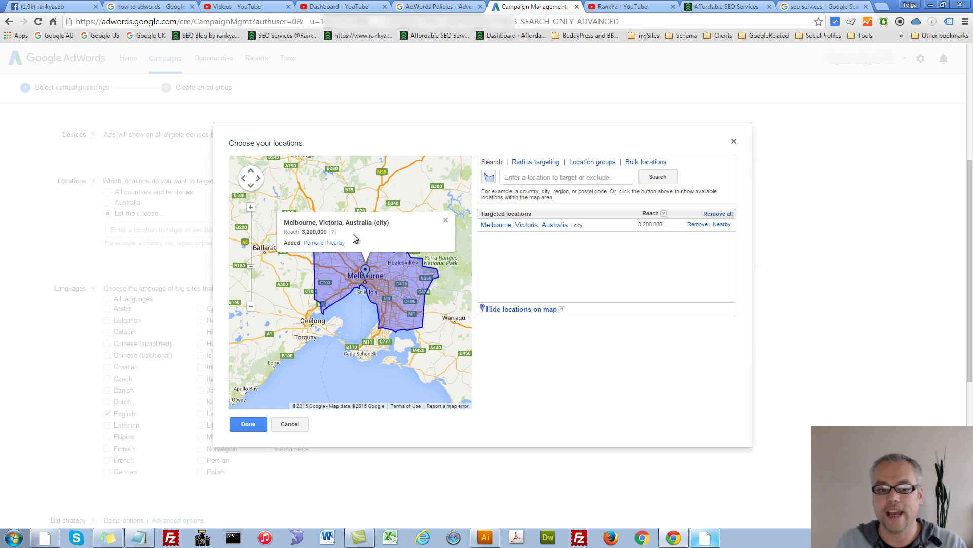
# Switch to Radius targeting and set the radius to 50 km.
pyautogui.click(530, 161)
pyautogui.click(543, 177)
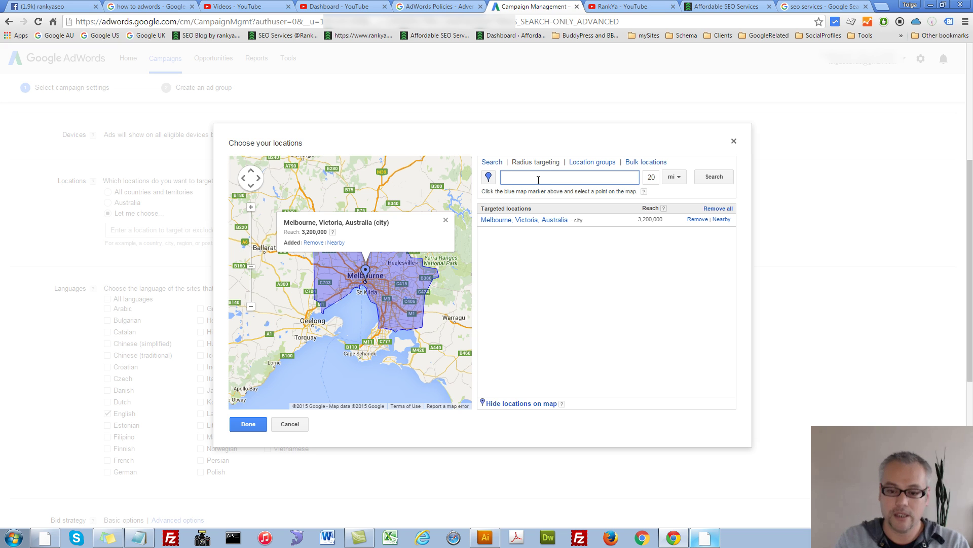
pyautogui.click(648, 178)
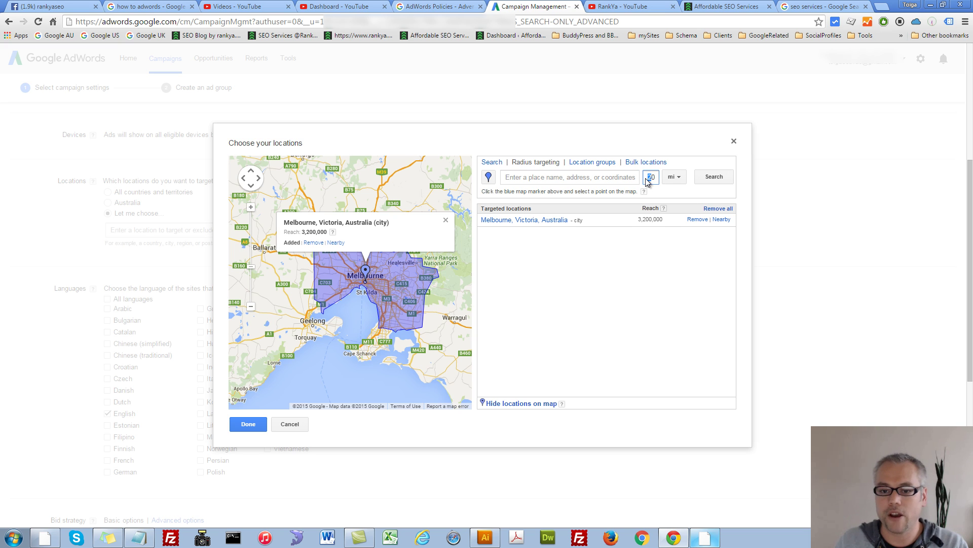
pyautogui.press('BackSpace')
pyautogui.press('BackSpace')
pyautogui.write('50')
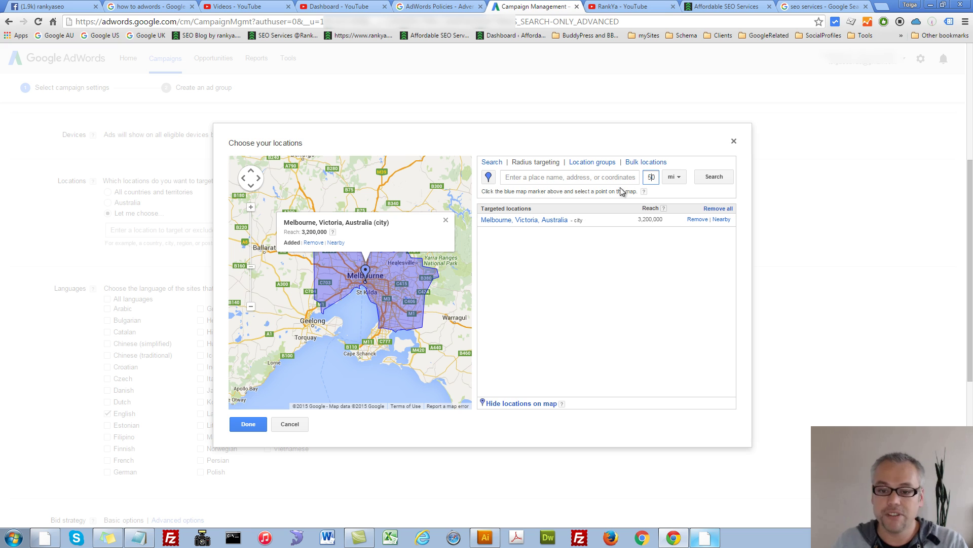
pyautogui.click(680, 179)
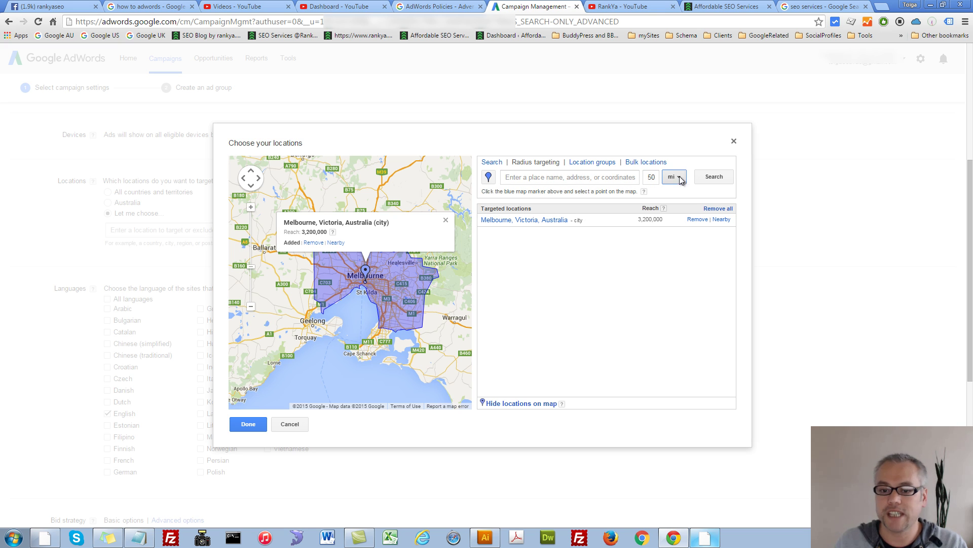
pyautogui.click(675, 206)
# Search for 'cbd melbourne victoria' as the radius centre.
pyautogui.click(576, 176)
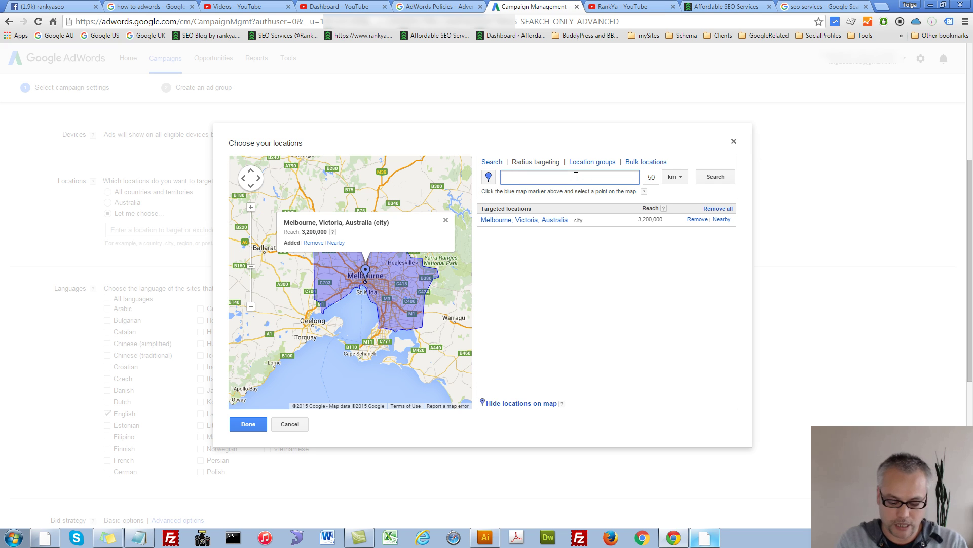
pyautogui.write('cbd melbourne')
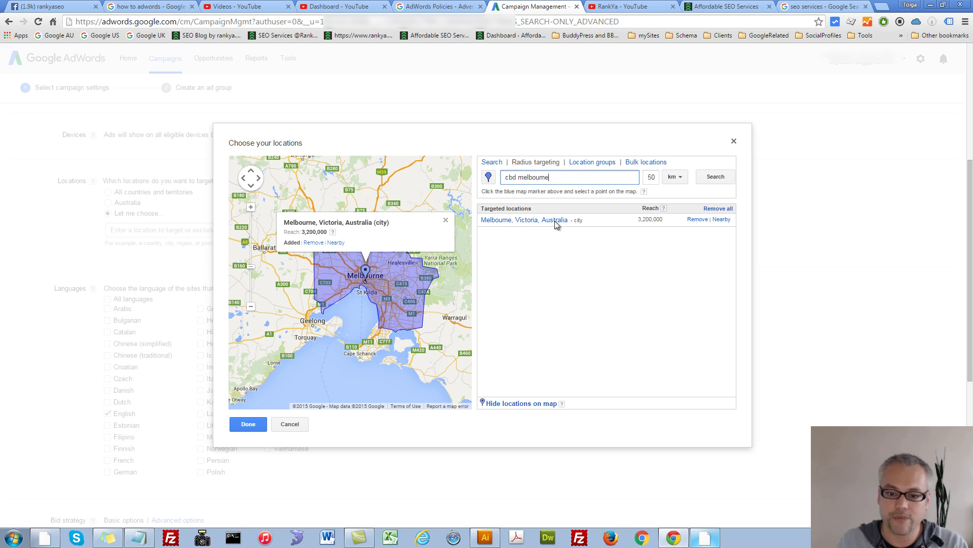
pyautogui.click(714, 177)
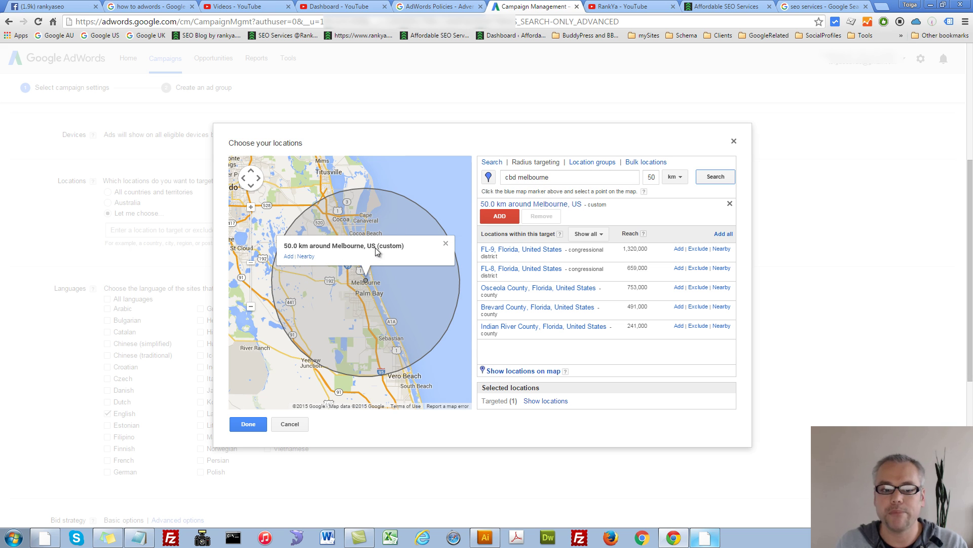
pyautogui.click(564, 178)
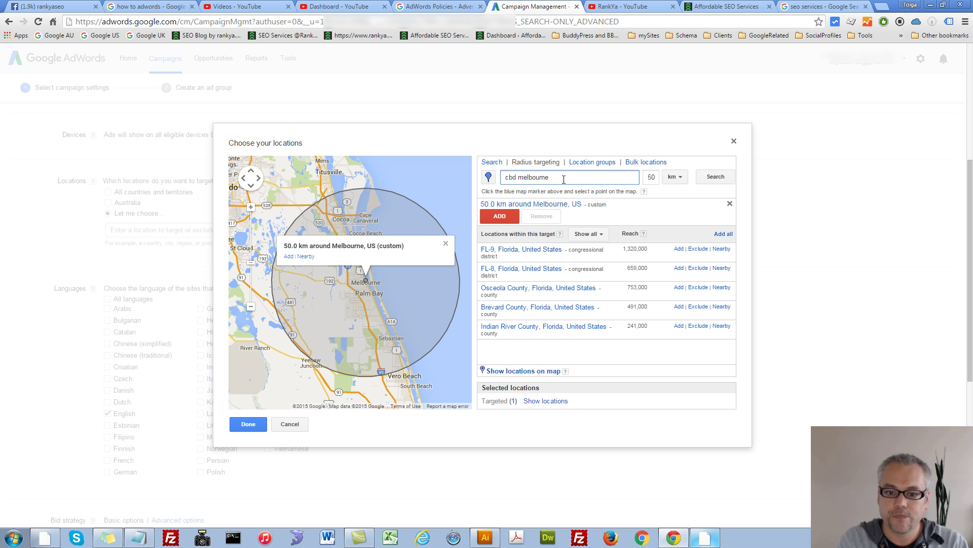
pyautogui.write('victoria')
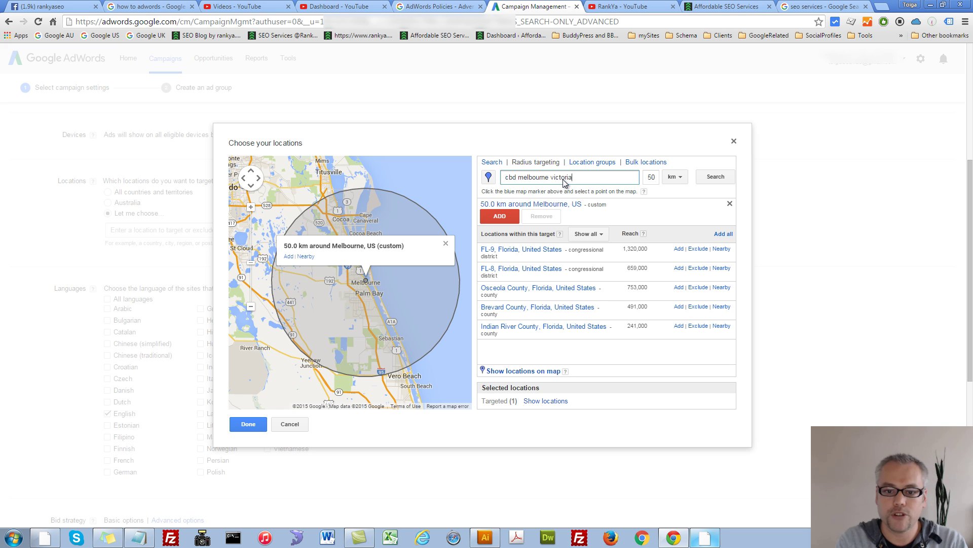
pyautogui.click(715, 175)
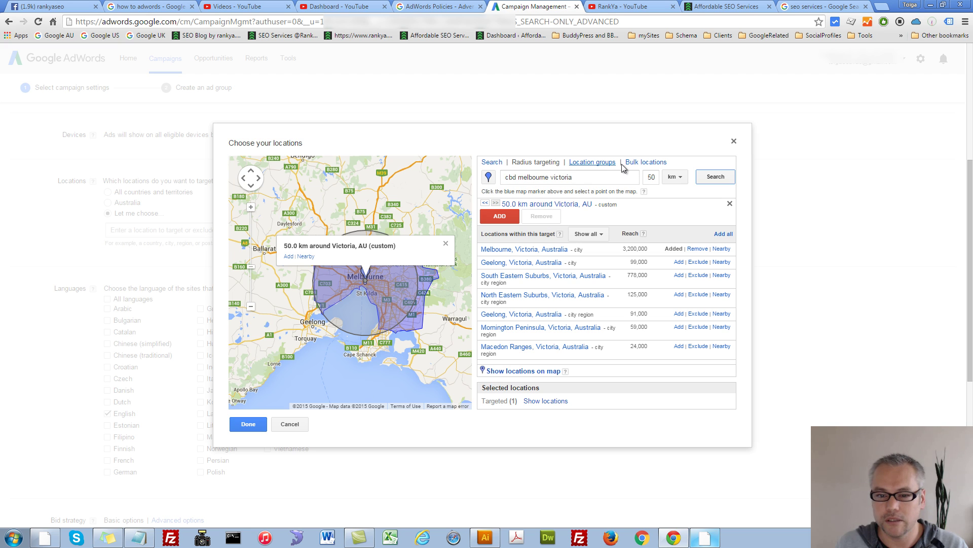
# Close the location picker and set location targeting back to Australia.
pyautogui.click(291, 424)
pyautogui.click(108, 202)
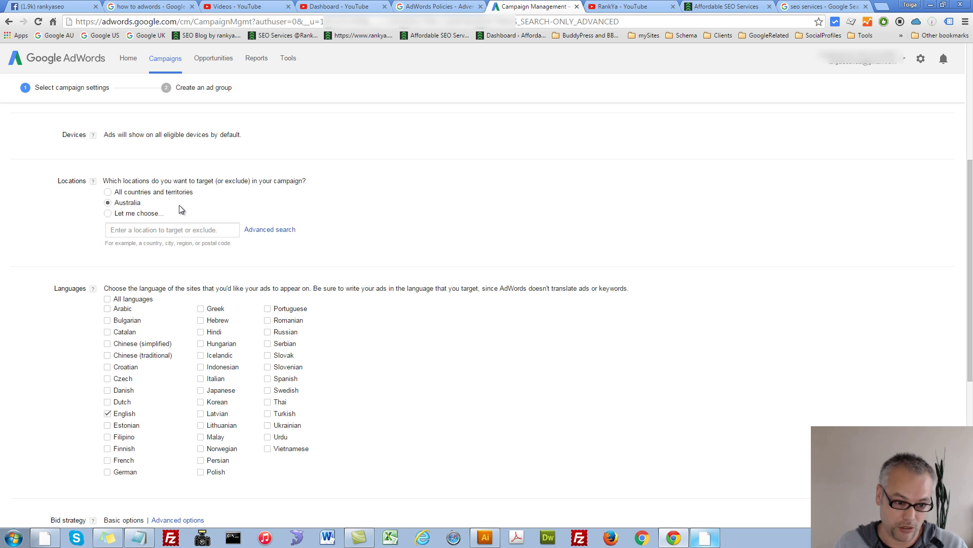
pyautogui.click(108, 192)
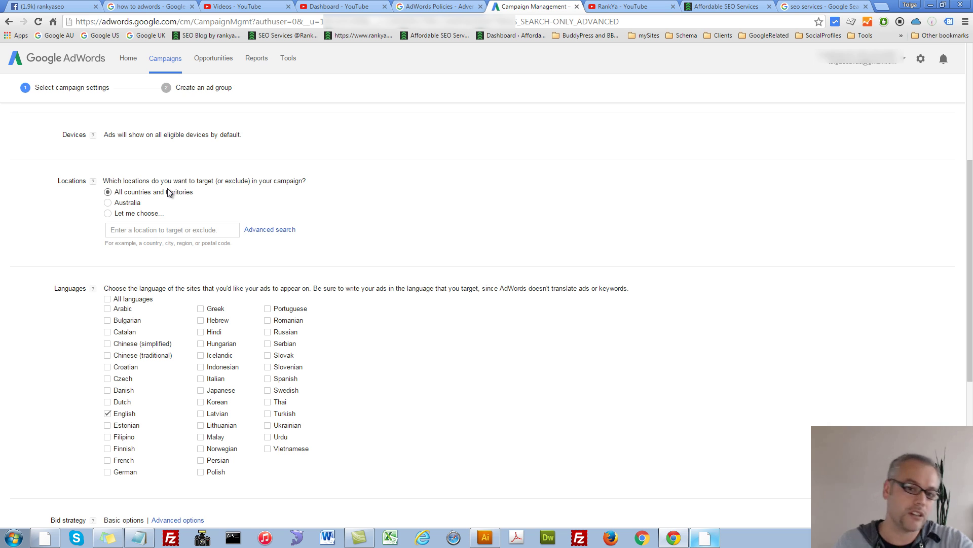
pyautogui.click(109, 202)
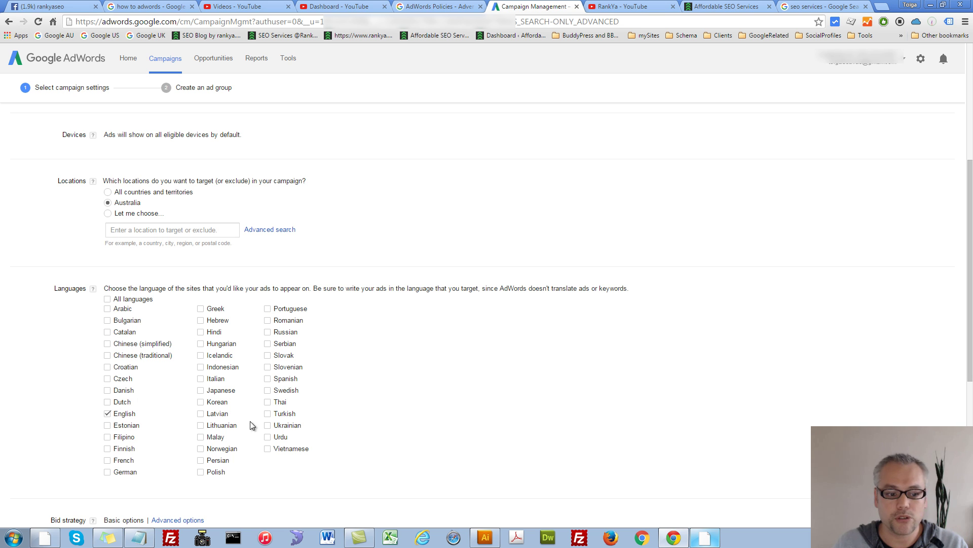
pyautogui.scroll(-4, 142, 330)
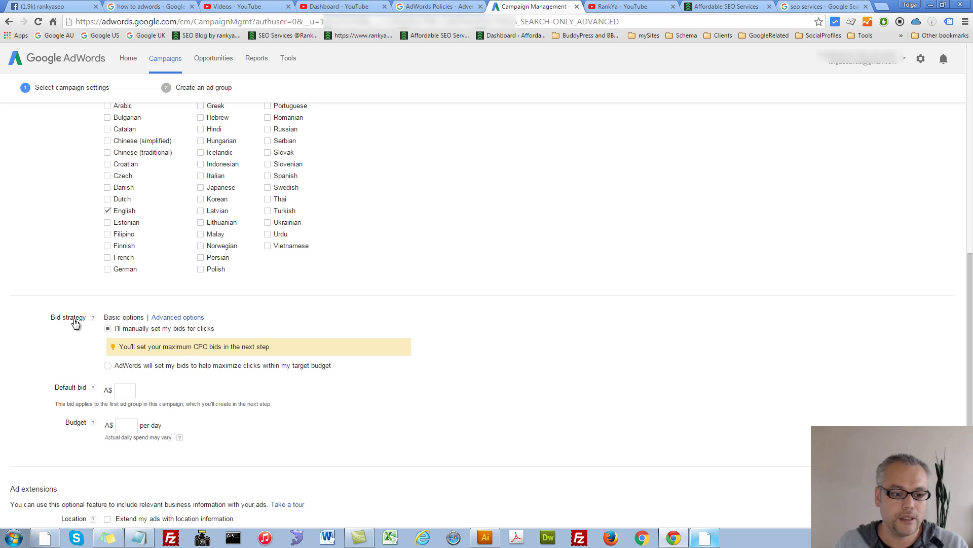
# Check the bid strategy help, then choose 'AdWords will set my bids to help maximize clicks'.
pyautogui.click(93, 319)
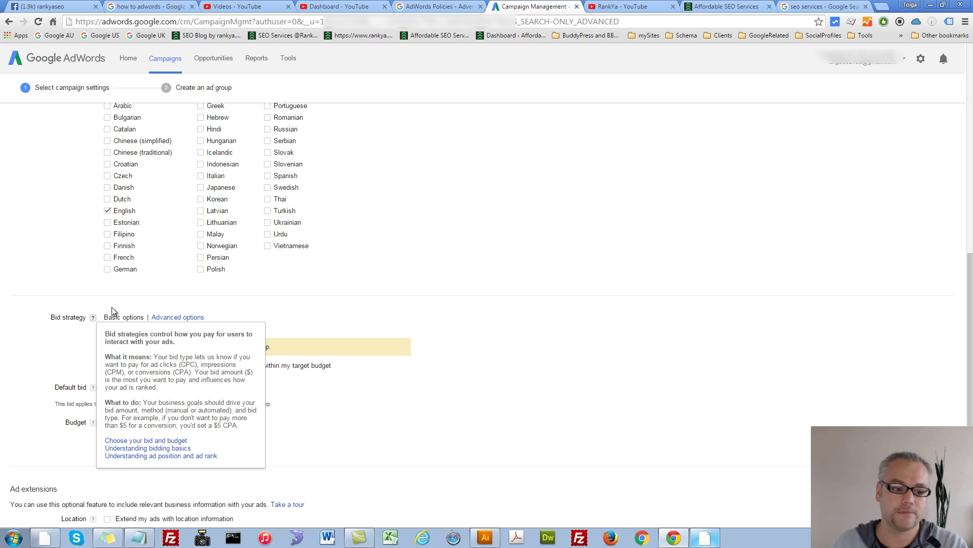
pyautogui.click(175, 303)
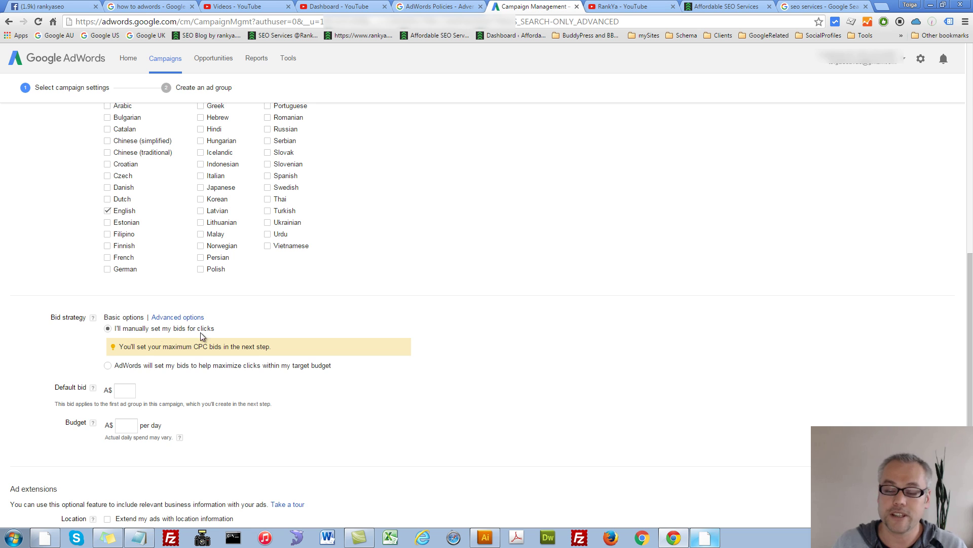
pyautogui.click(108, 365)
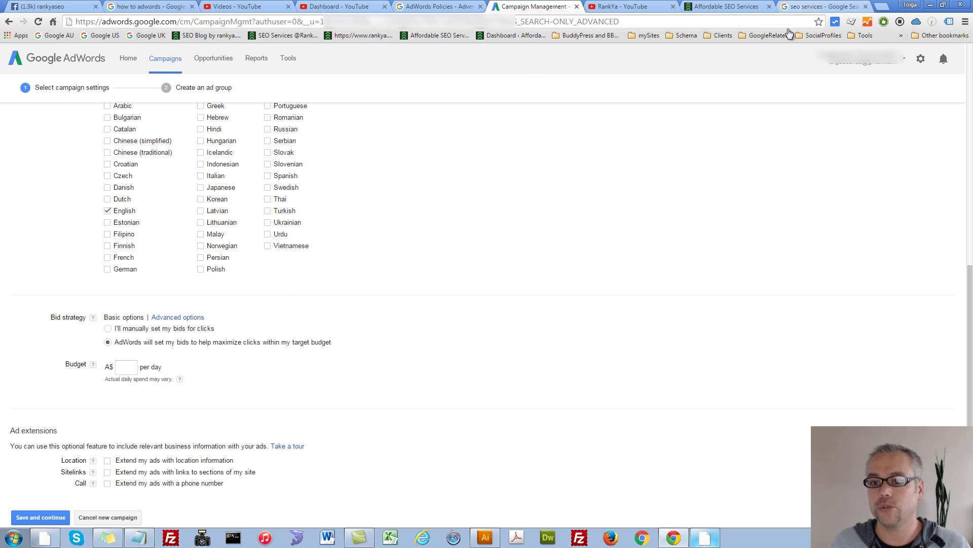
pyautogui.click(816, 7)
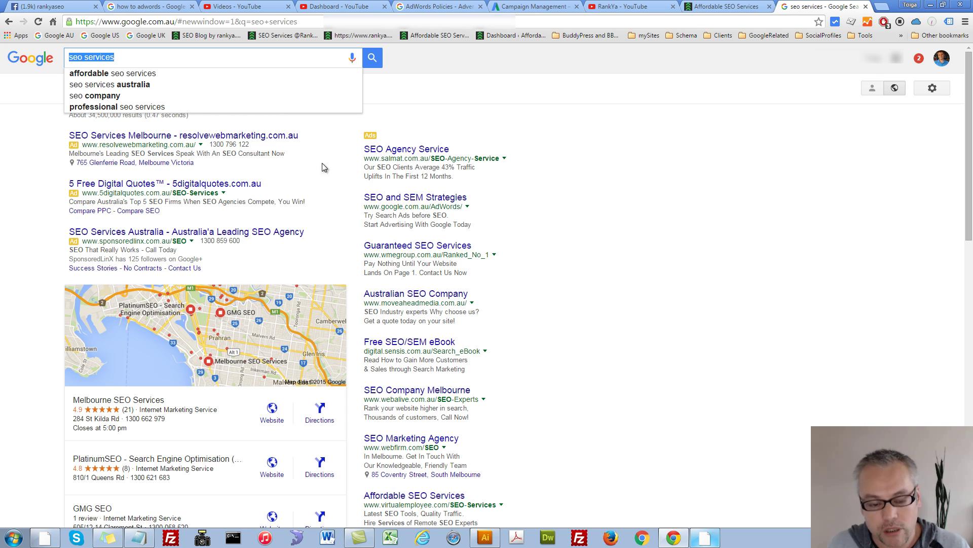
pyautogui.click(526, 7)
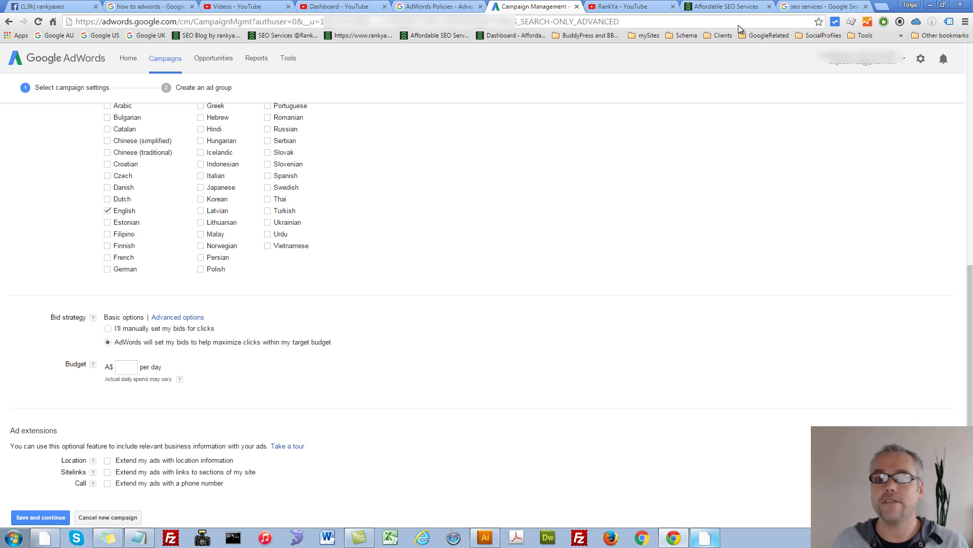
pyautogui.click(727, 6)
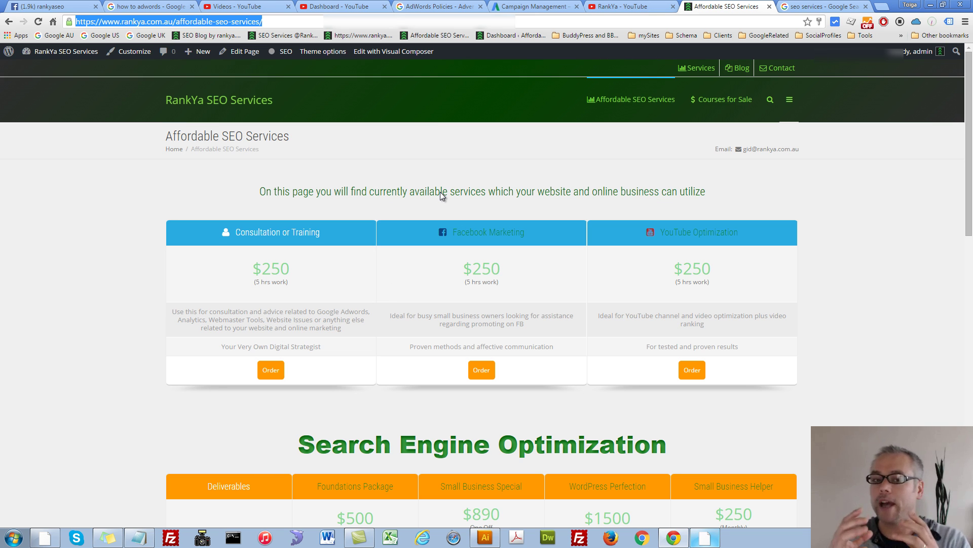
pyautogui.click(821, 7)
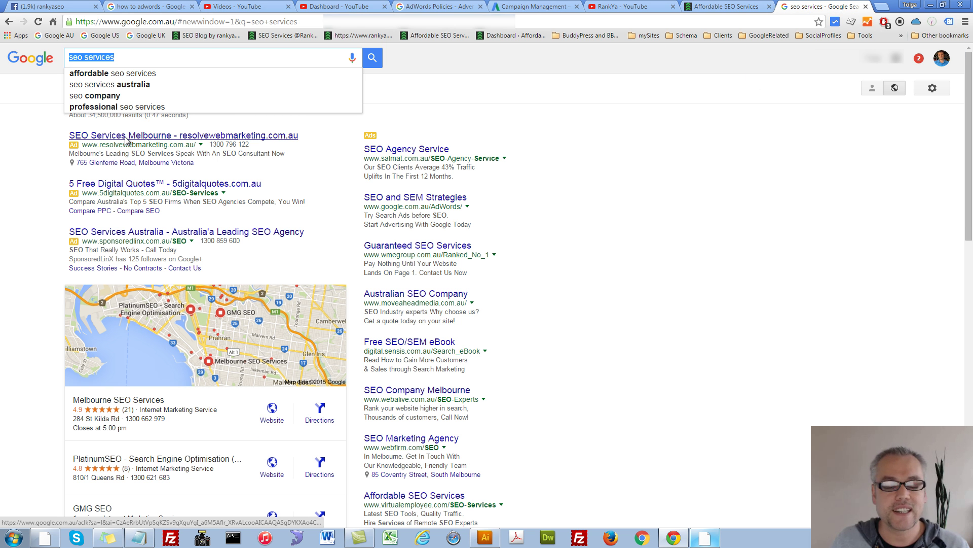
pyautogui.click(717, 13)
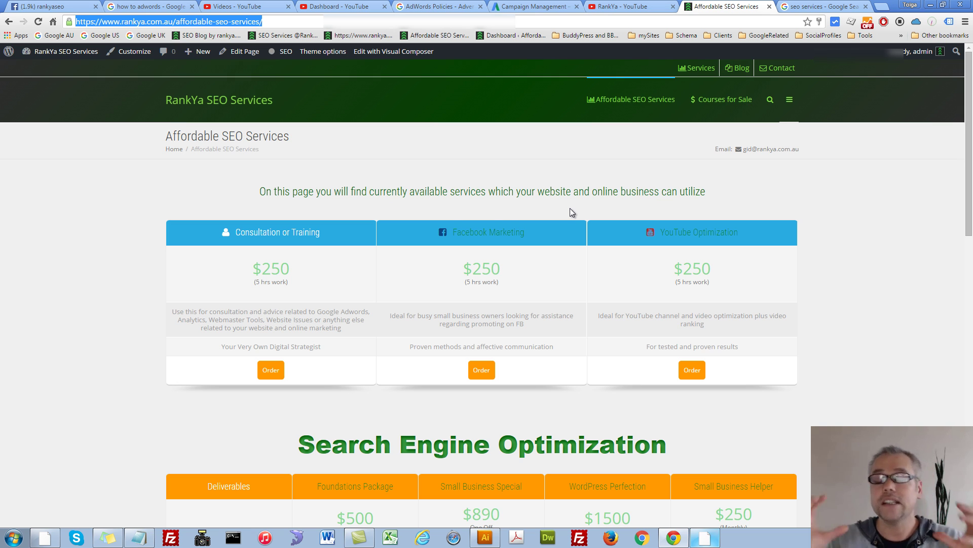
pyautogui.click(539, 6)
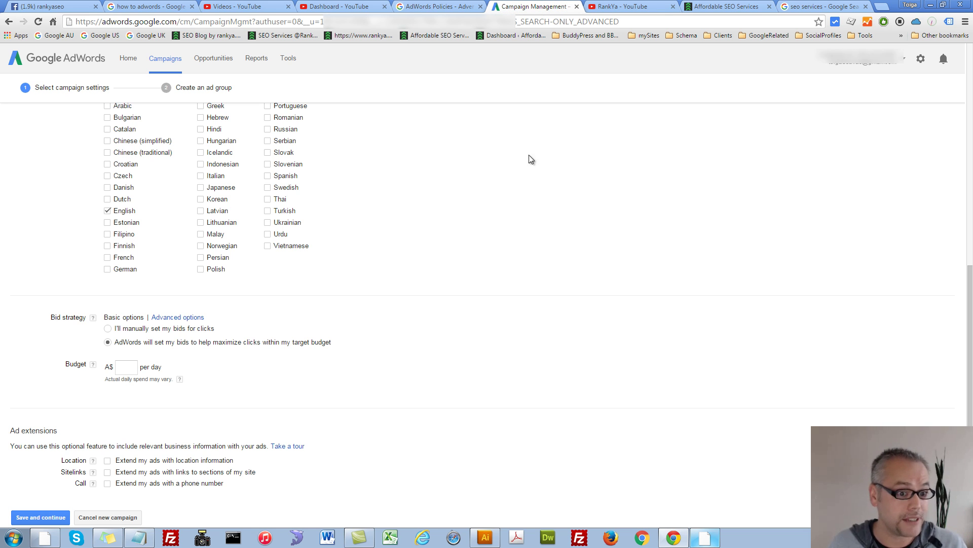
# Enter a daily budget of A$10, then switch to the 'seo services' Google results tab.
pyautogui.click(126, 368)
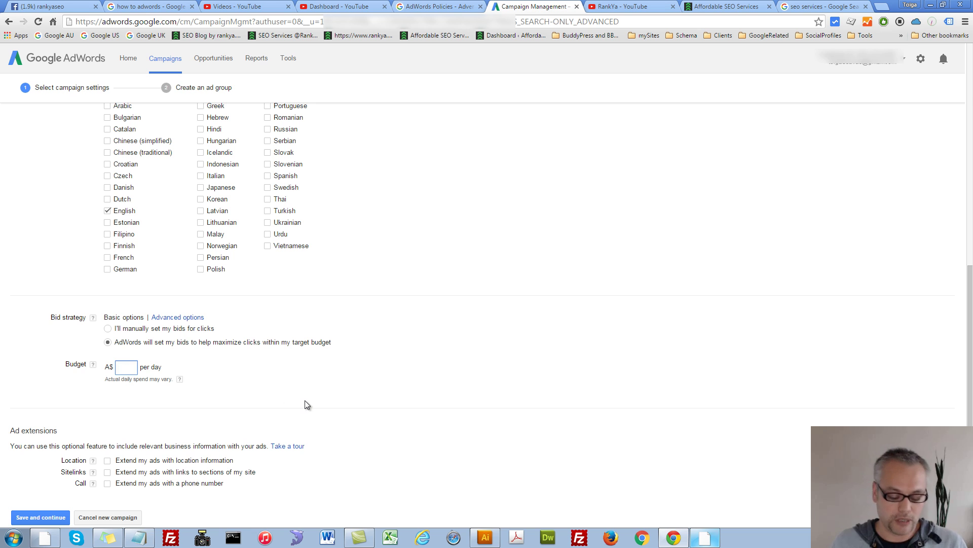
pyautogui.write('10')
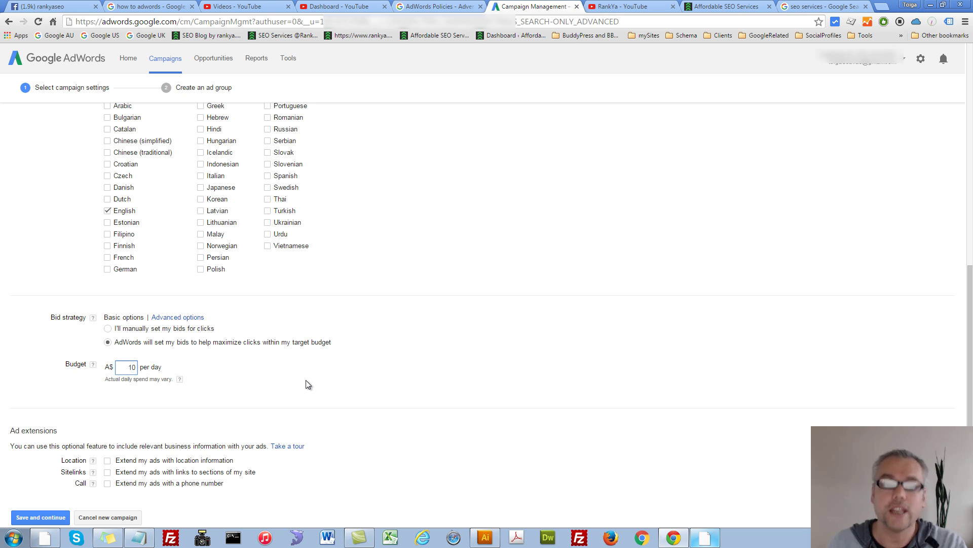
pyautogui.scroll(-1, 282, 387)
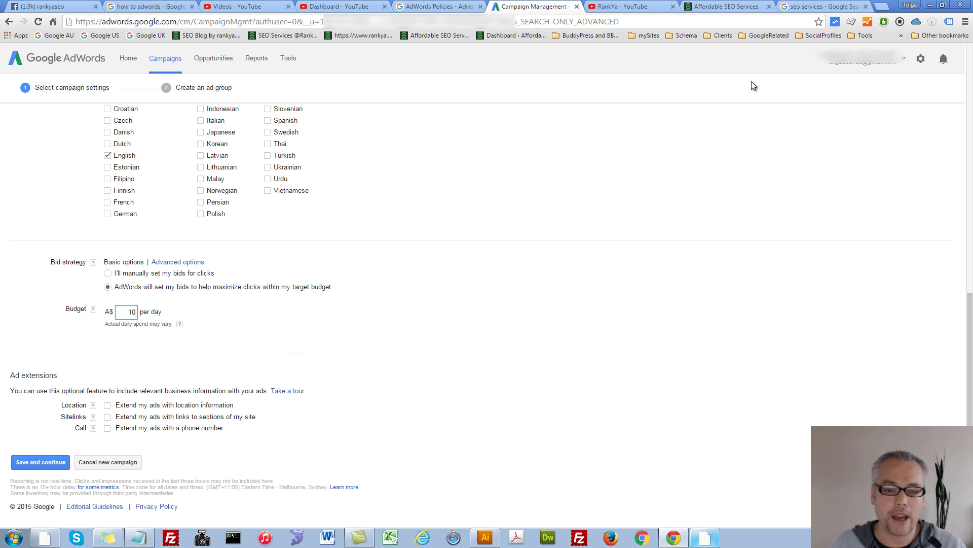
pyautogui.click(811, 6)
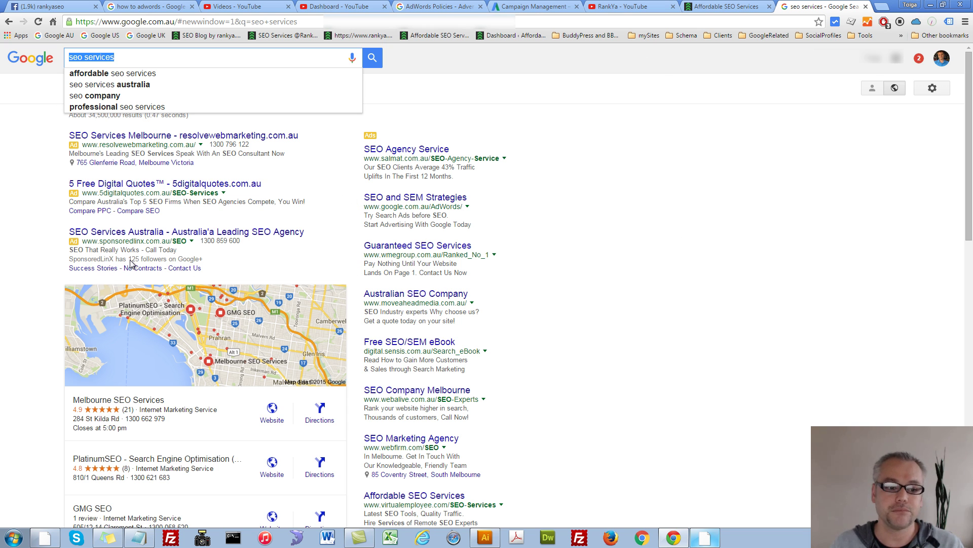
# Glance back at the seo services search results, then return to the AdWords campaign settings showing the A$10 daily budget.
pyautogui.click(532, 7)
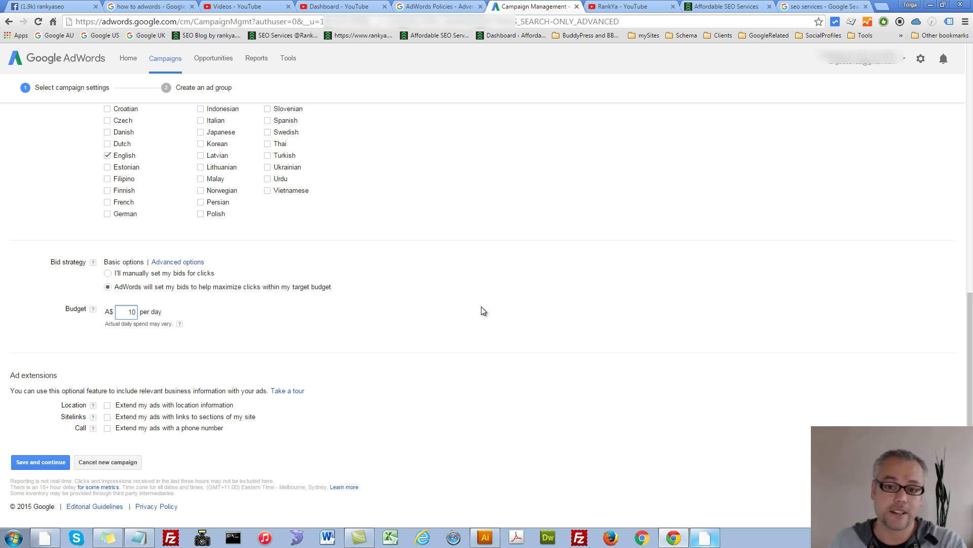
pyautogui.click(800, 7)
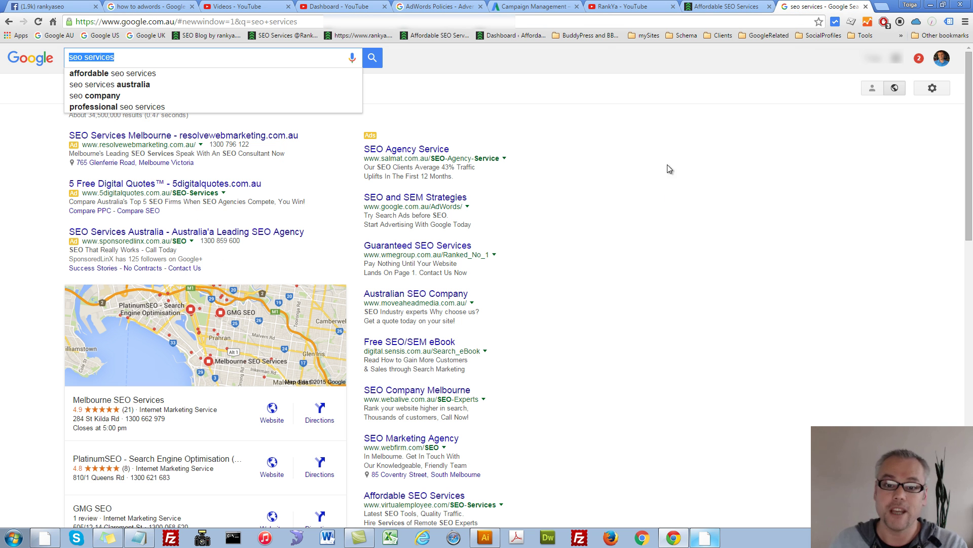
pyautogui.click(529, 7)
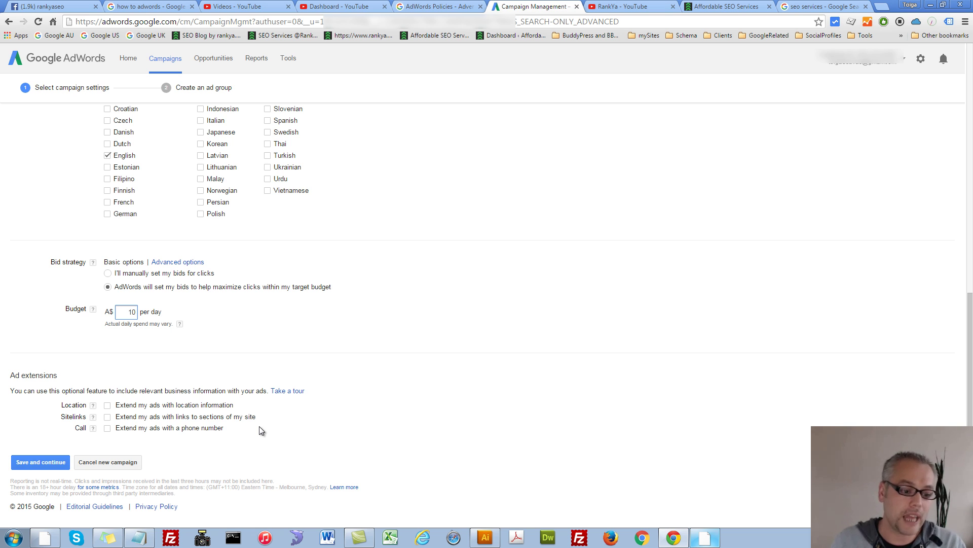
# Save the campaign settings and continue to creating 'Ad group #1'.
pyautogui.click(44, 462)
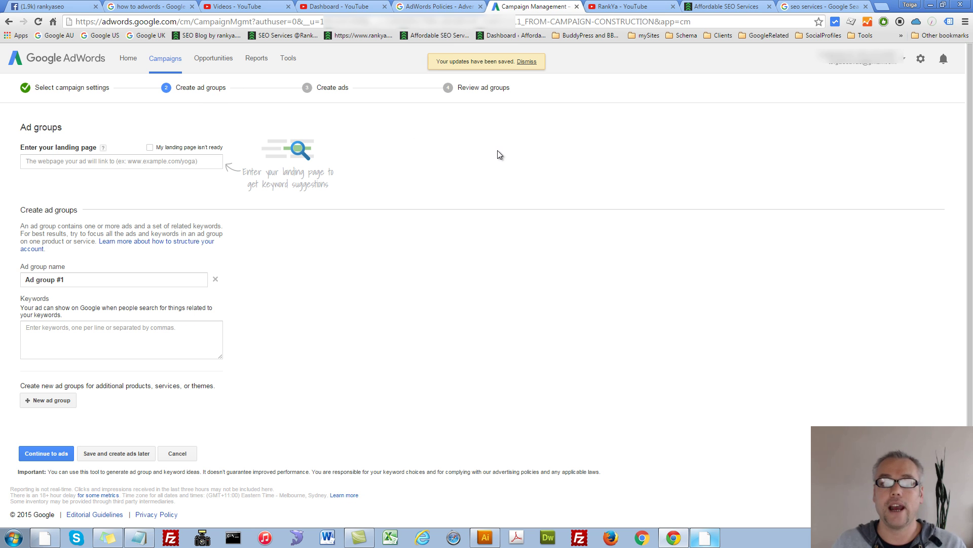
# Copy the rankya.com.au domain from the Affordable SEO Services page address bar.
pyautogui.click(701, 5)
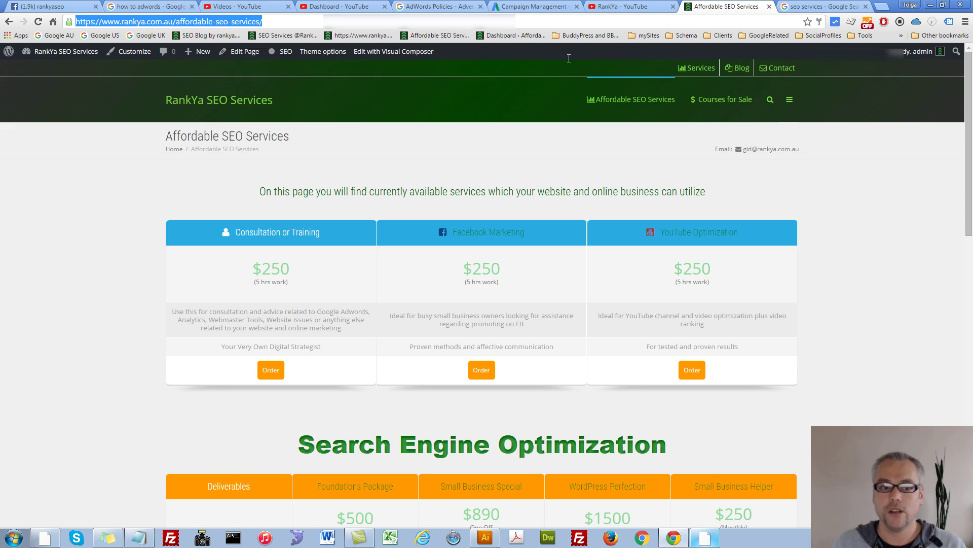
pyautogui.moveTo(175, 21); pyautogui.dragTo(76, 22)
pyautogui.rightClick(113, 23)
pyautogui.click(134, 53)
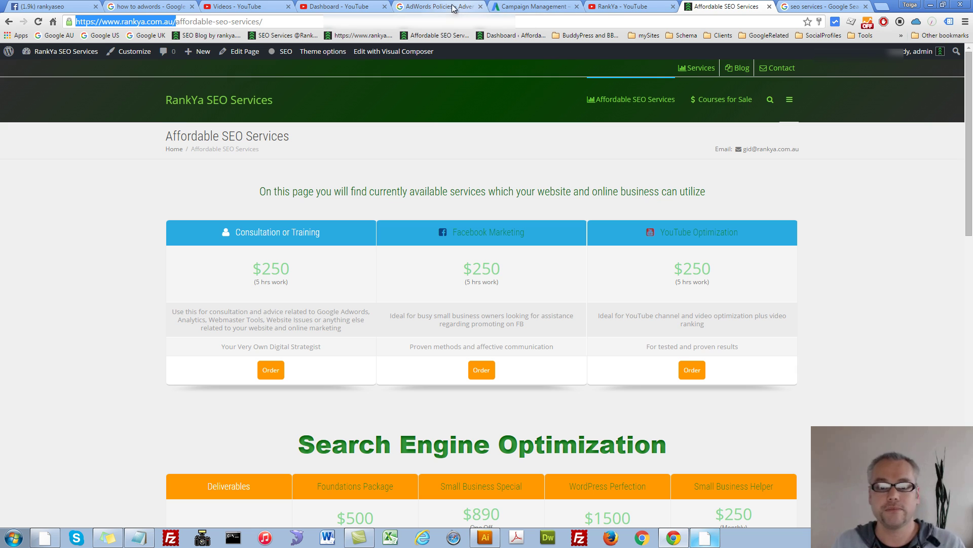
pyautogui.click(515, 7)
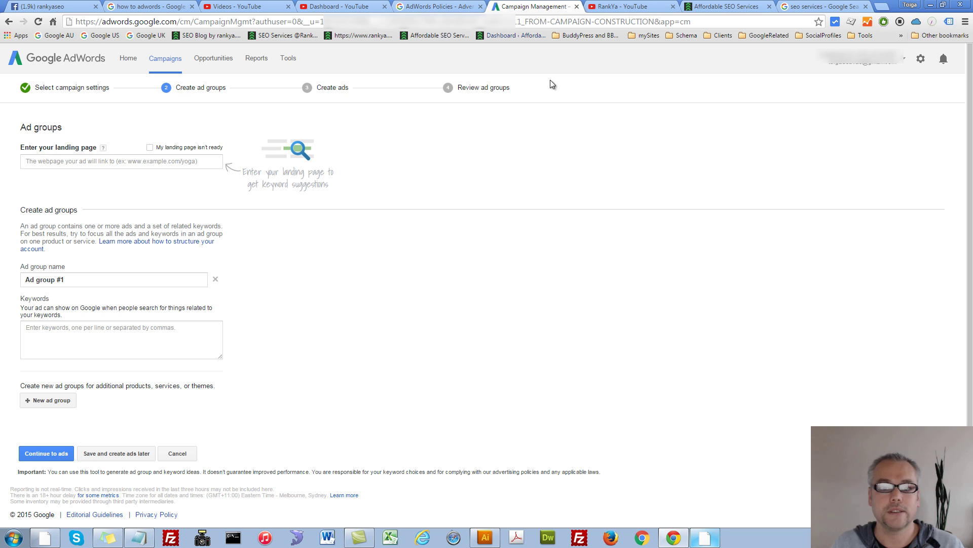
# Copy the full Affordable SEO Services page address for use in AdWords.
pyautogui.click(726, 7)
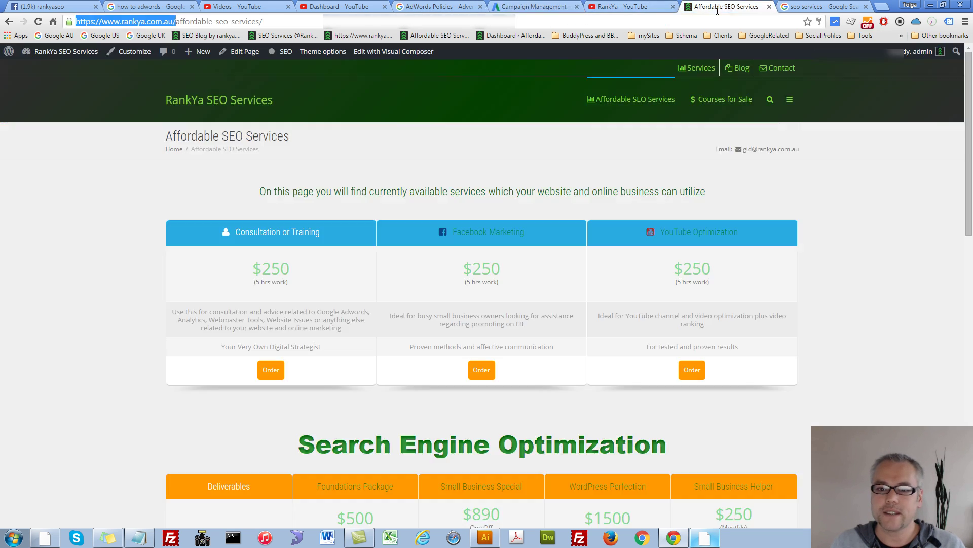
pyautogui.rightClick(117, 21)
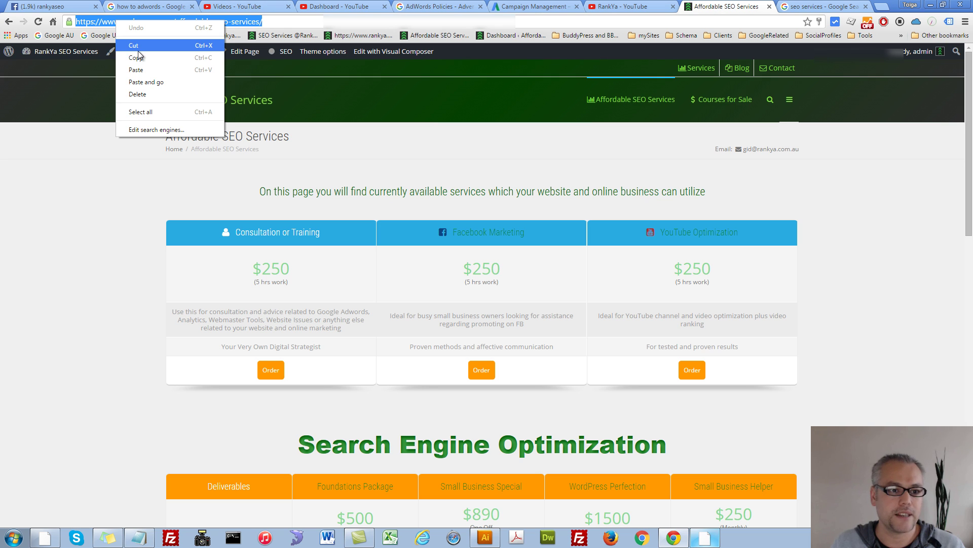
pyautogui.click(140, 59)
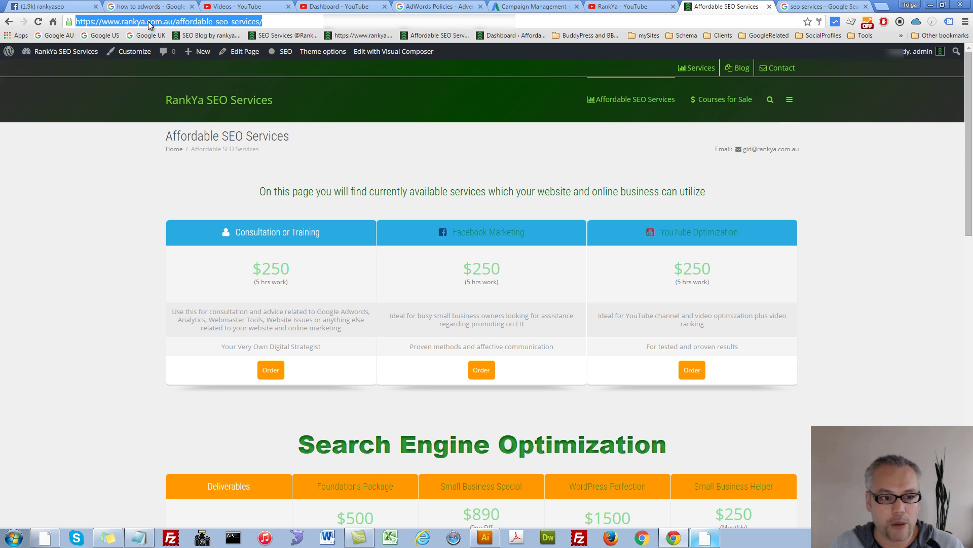
pyautogui.click(530, 7)
# Paste the Affordable SEO Services address as landing page and rename the ad group 'Ad group #1 Exact Match Type'.
pyautogui.click(115, 162)
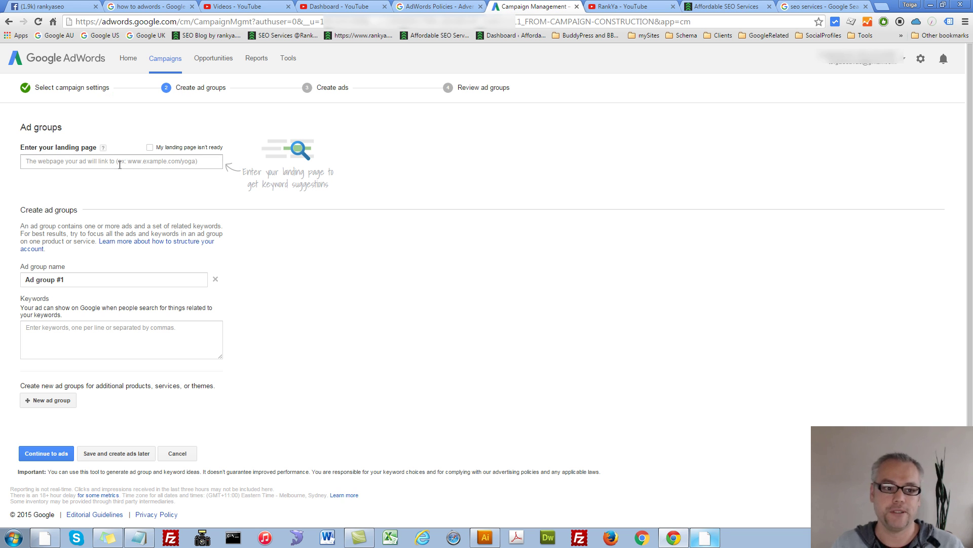
pyautogui.hotkey('ctrl', 'v')
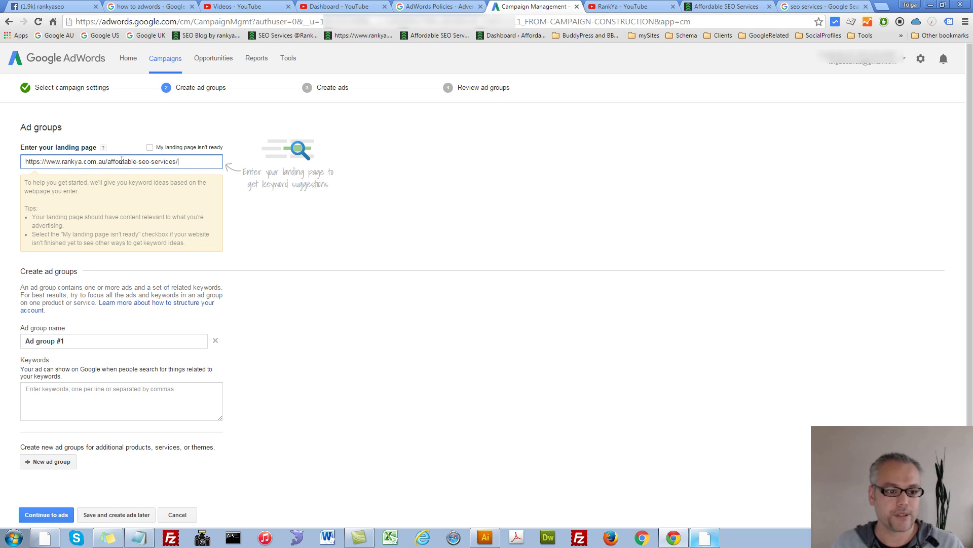
pyautogui.scroll(-1, 97, 193)
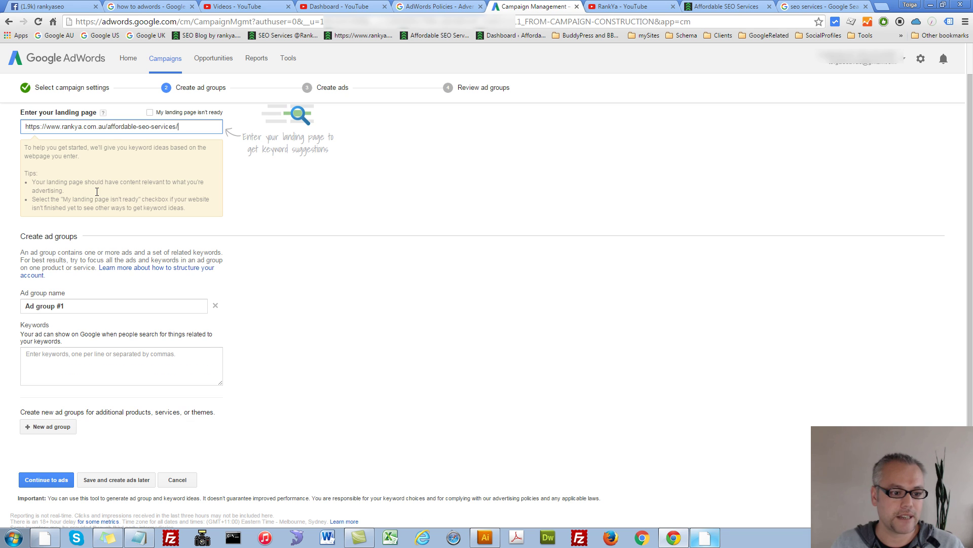
pyautogui.click(49, 309)
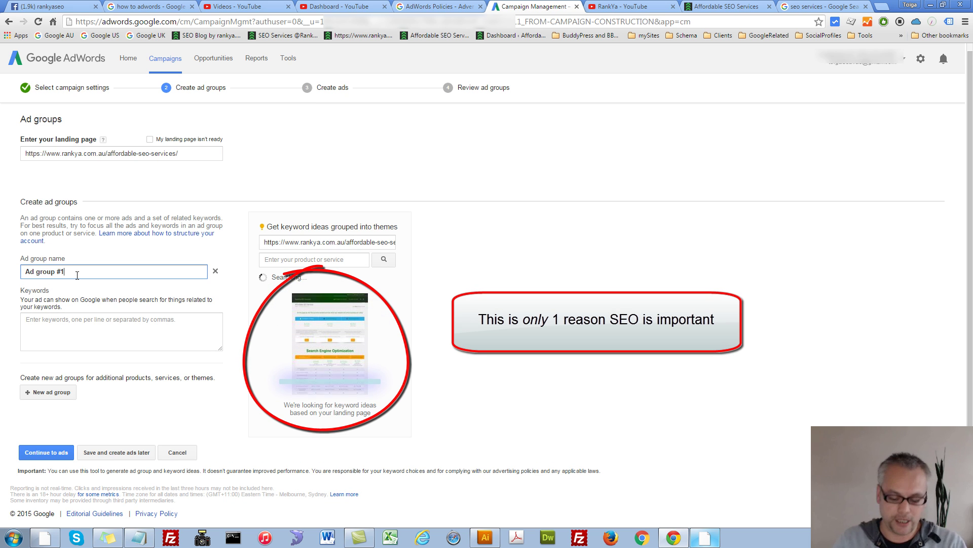
pyautogui.write('Bro')
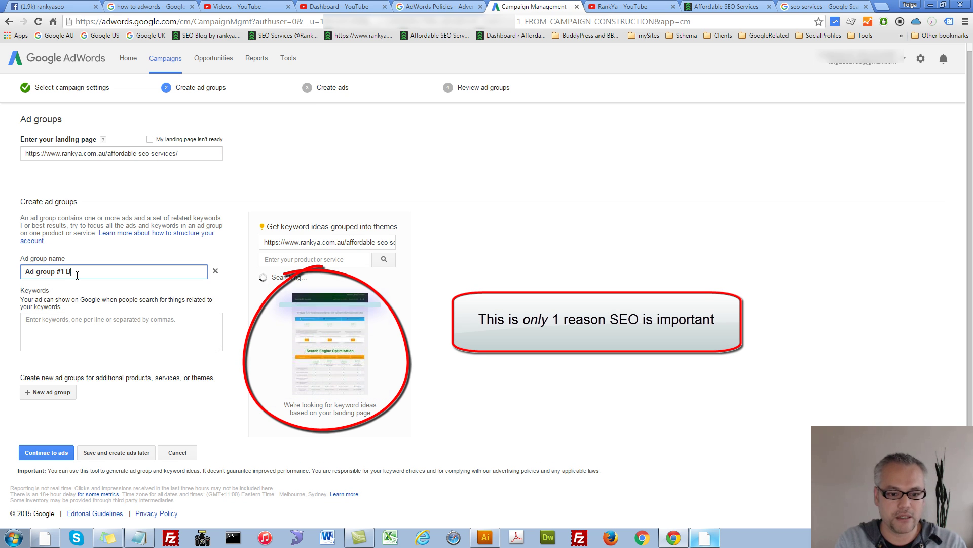
pyautogui.press('BackSpace')
pyautogui.press('BackSpace')
pyautogui.press('BackSpace')
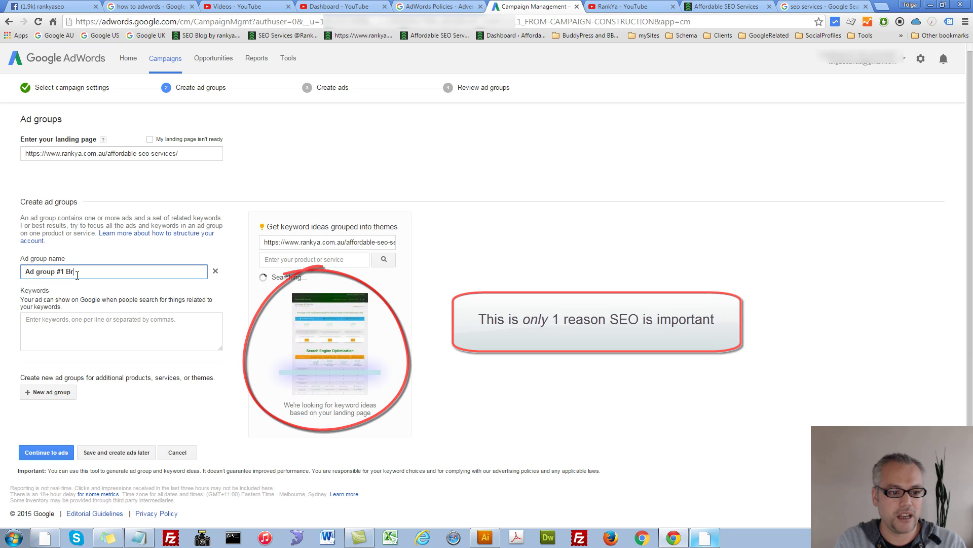
pyautogui.write('Exact ')
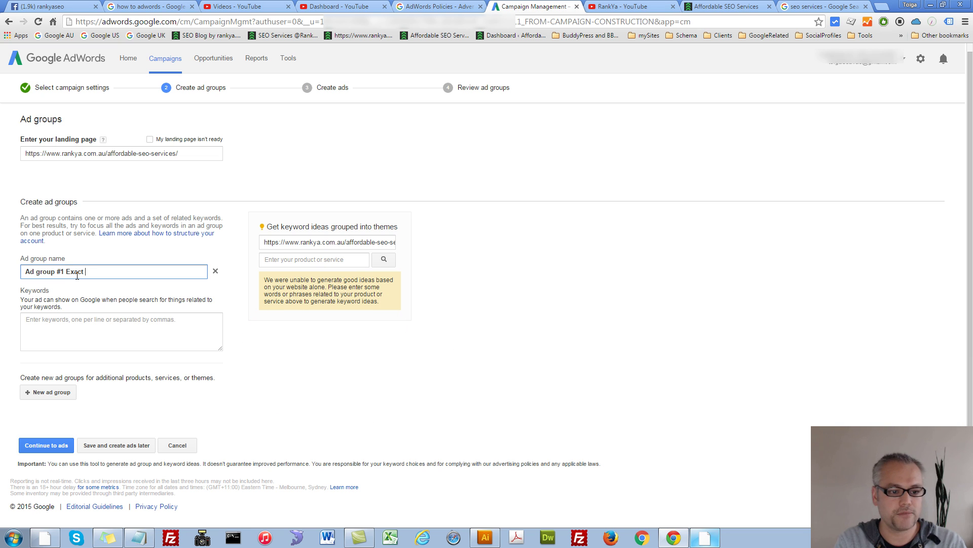
pyautogui.write('Match Type')
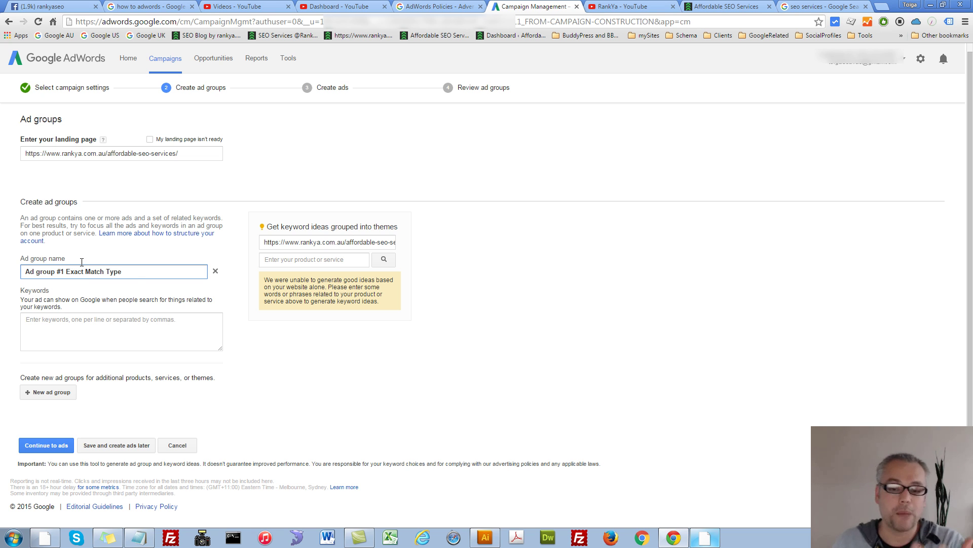
# Paste six affordable and low-cost SEO keywords, from 'cheap seo services' to 'low cost seo company'.
pyautogui.click(62, 327)
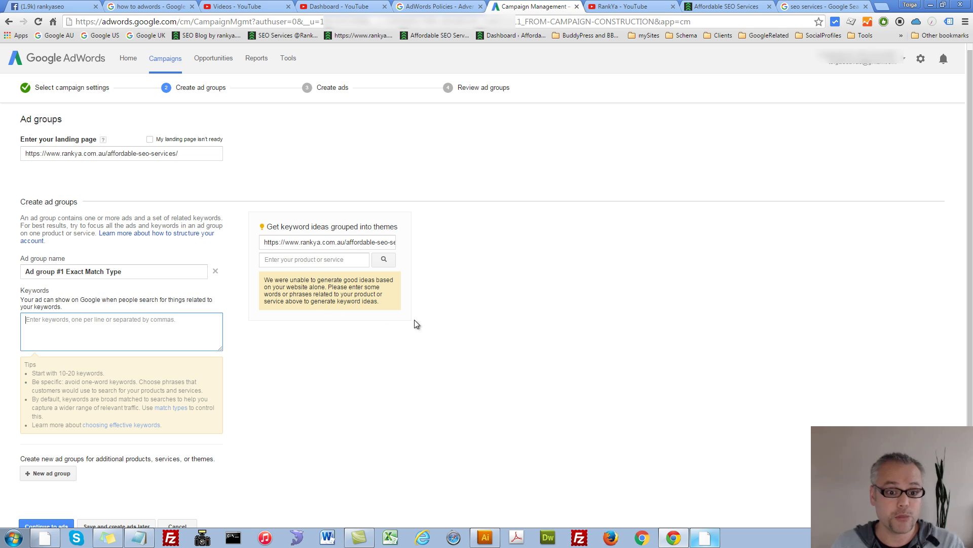
pyautogui.click(606, 6)
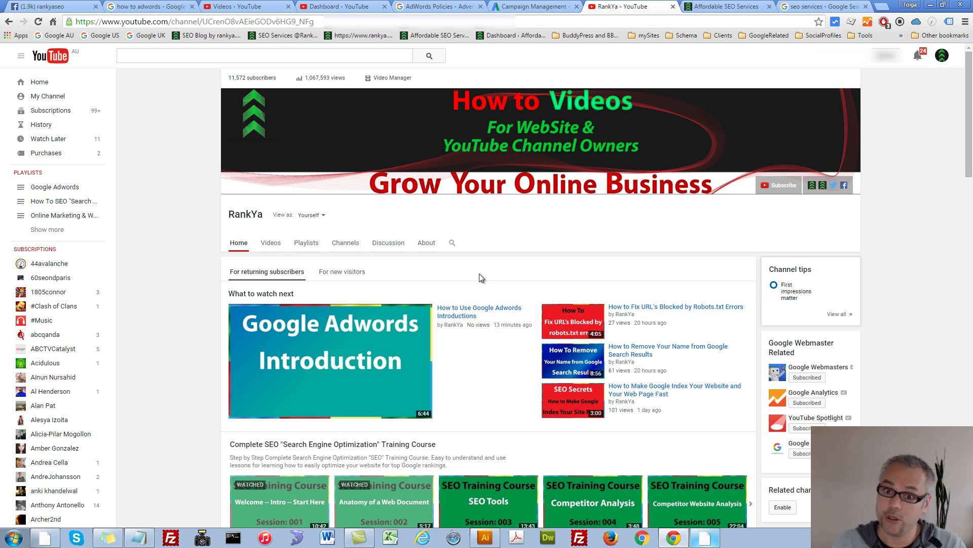
pyautogui.click(533, 7)
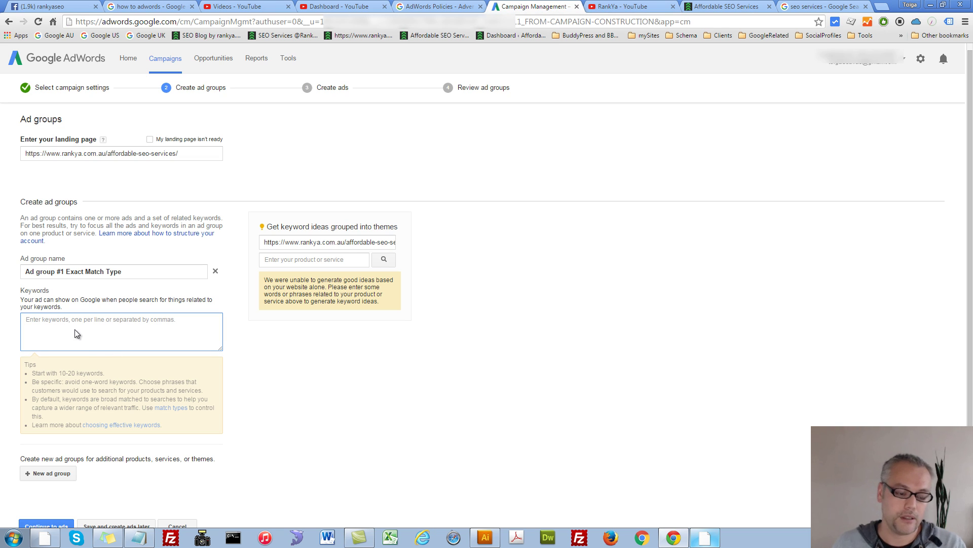
pyautogui.click(285, 58)
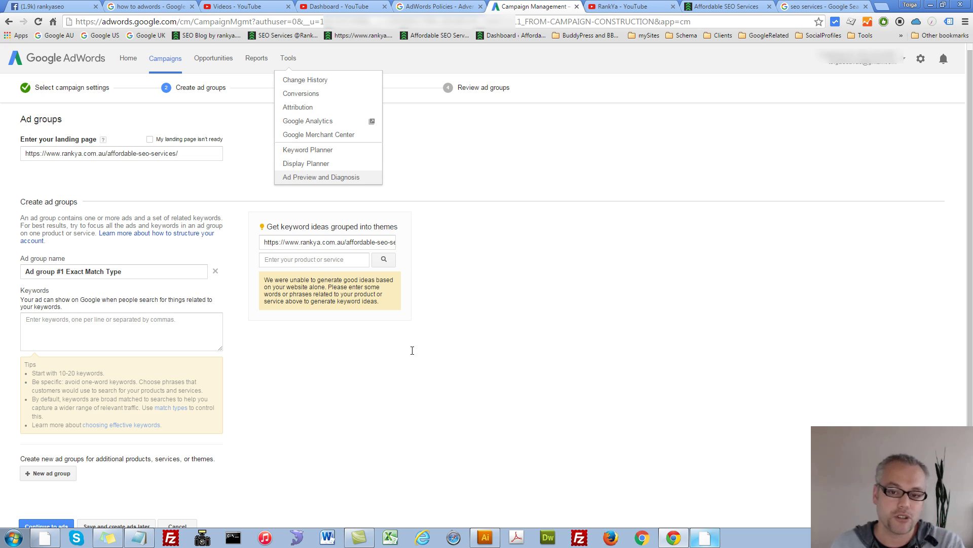
pyautogui.click(71, 328)
pyautogui.write('af')
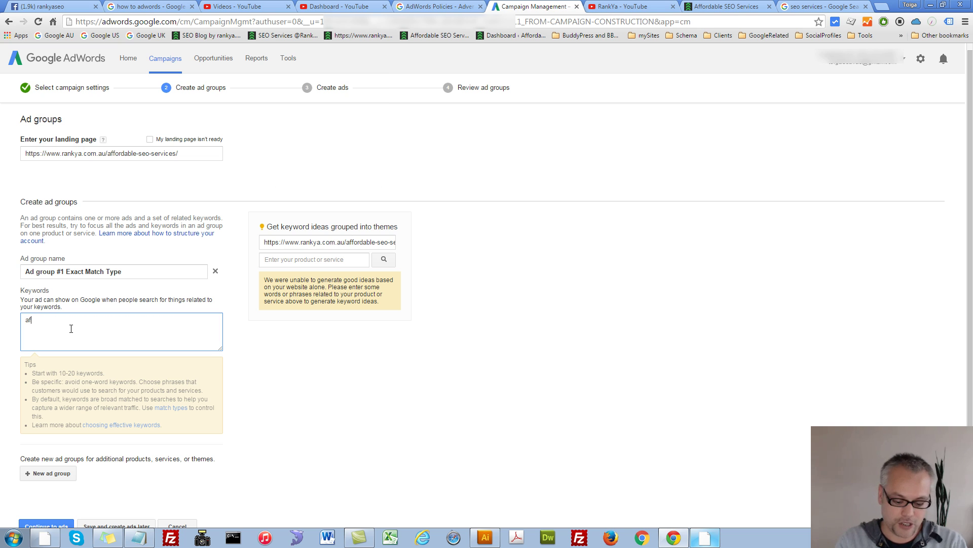
pyautogui.write('fordab')
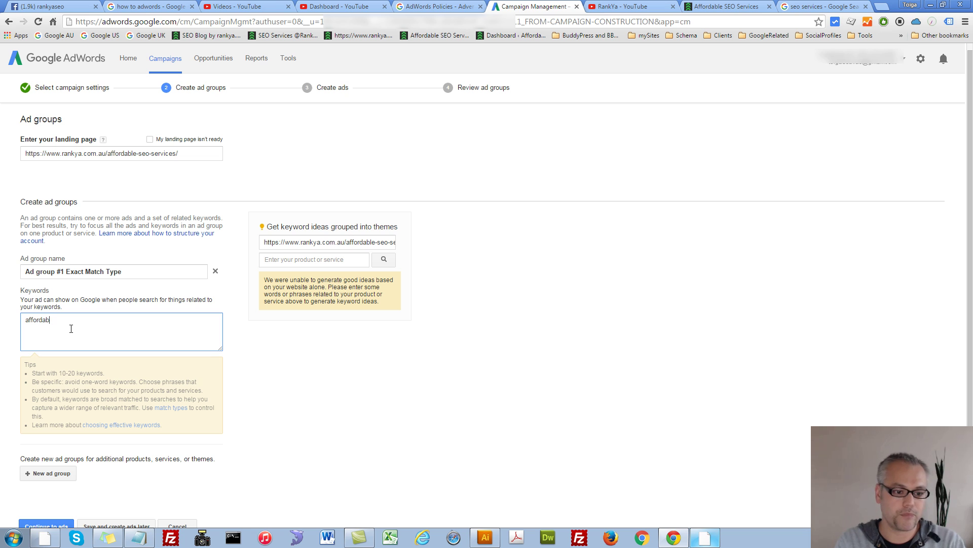
pyautogui.write('le search eng')
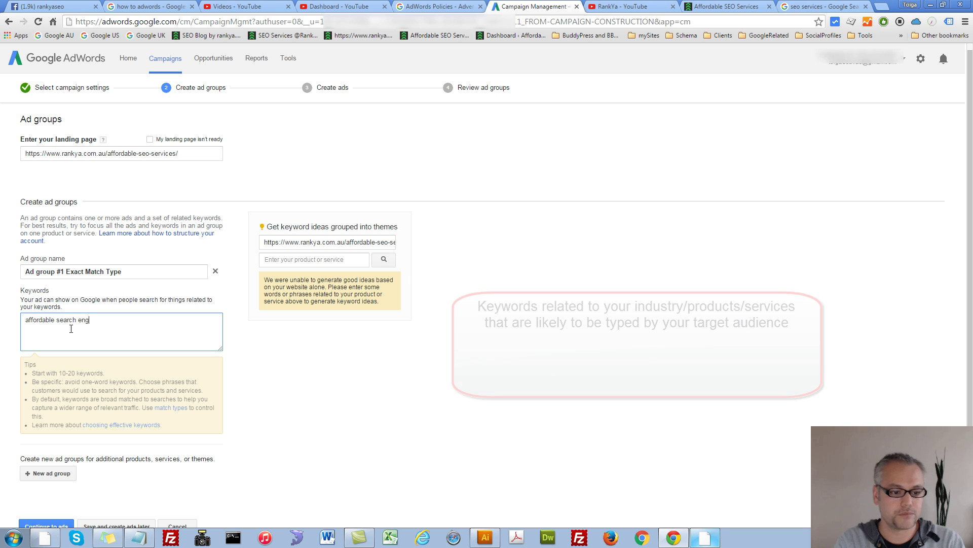
pyautogui.write('ine optimiza')
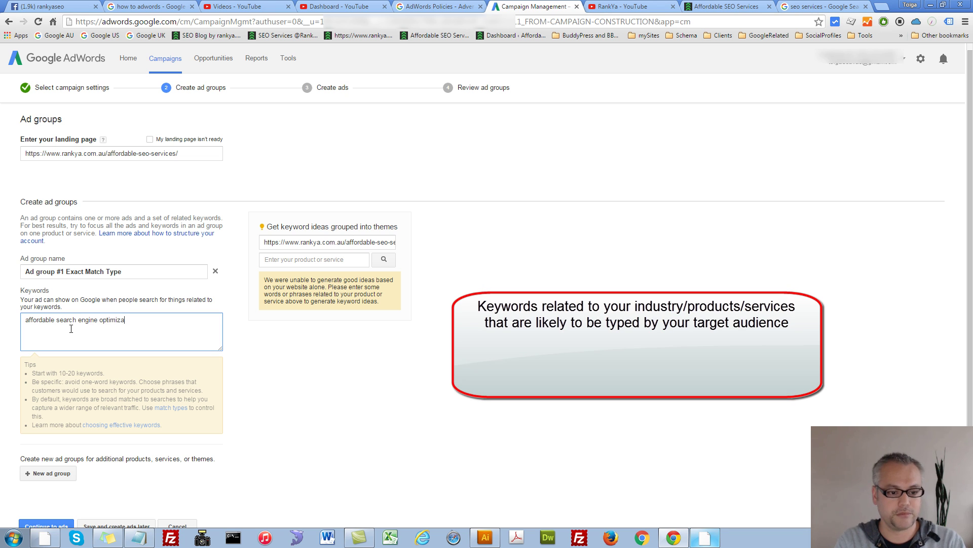
pyautogui.hotkey('ctrl', 'a')
pyautogui.hotkey('ctrl', 'v')
pyautogui.click(127, 347)
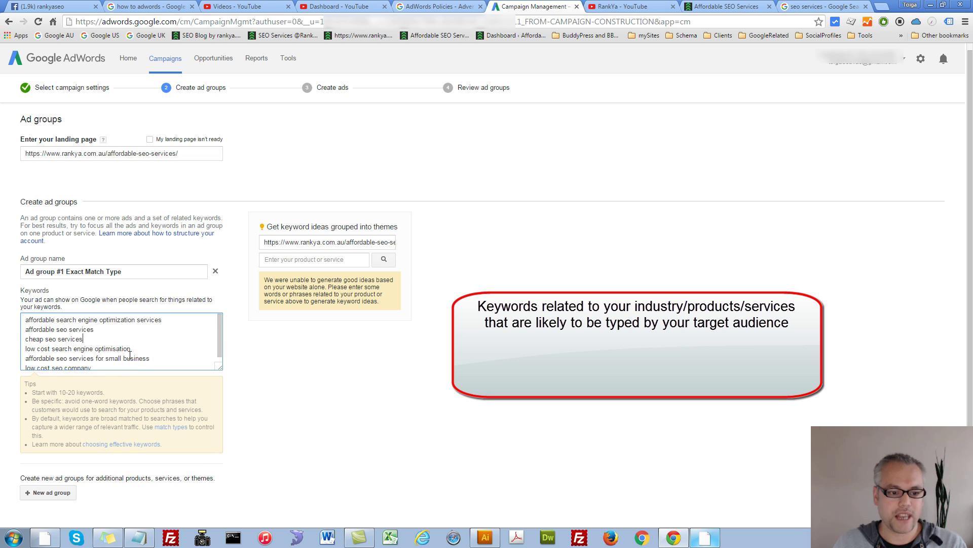
pyautogui.scroll(-1, 102, 363)
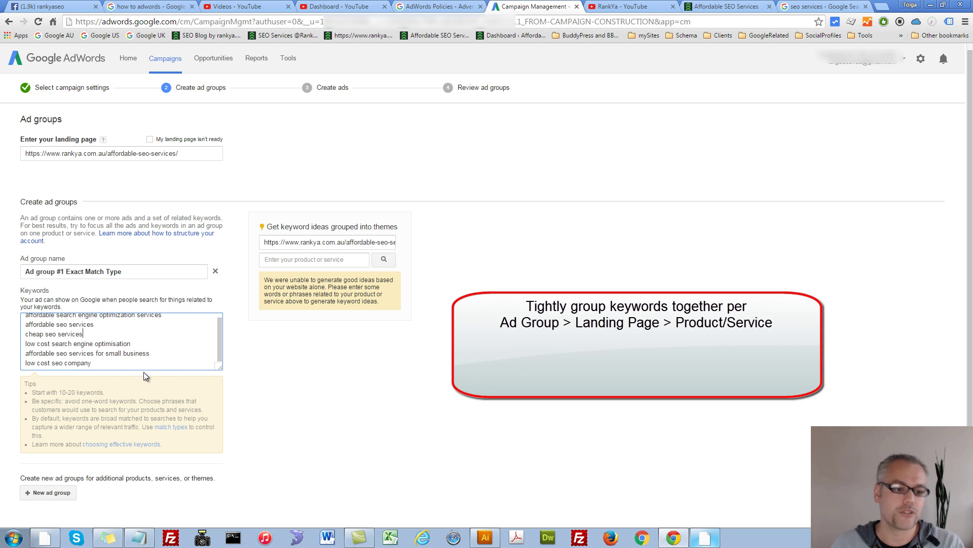
pyautogui.scroll(-2, 155, 367)
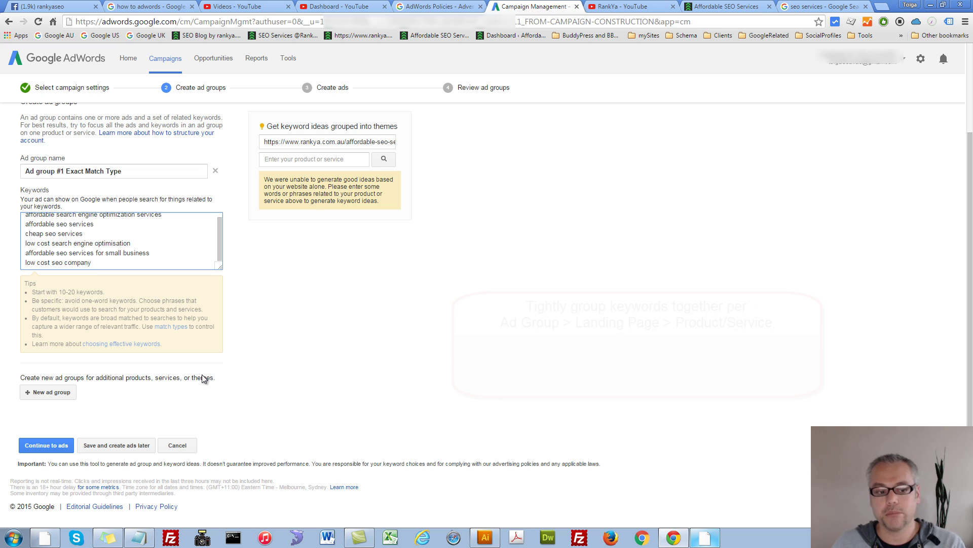
# Continue to ad creation and clear the partly typed 'Affordable' text from Final URL.
pyautogui.click(47, 446)
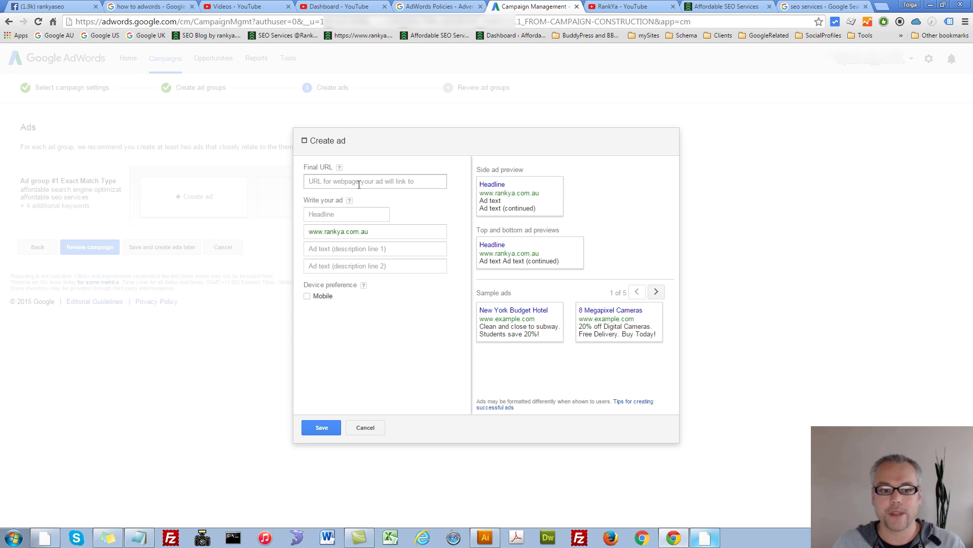
pyautogui.click(359, 183)
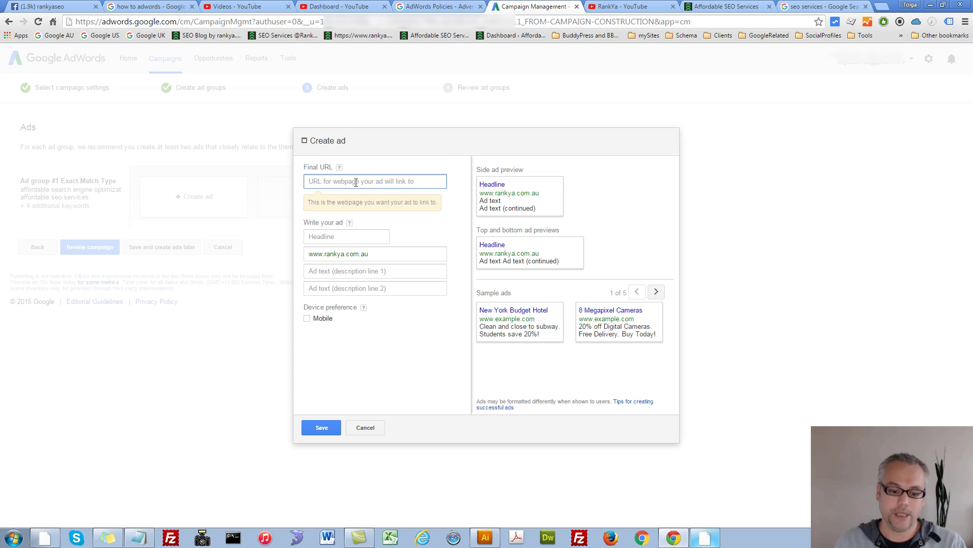
pyautogui.write('Af')
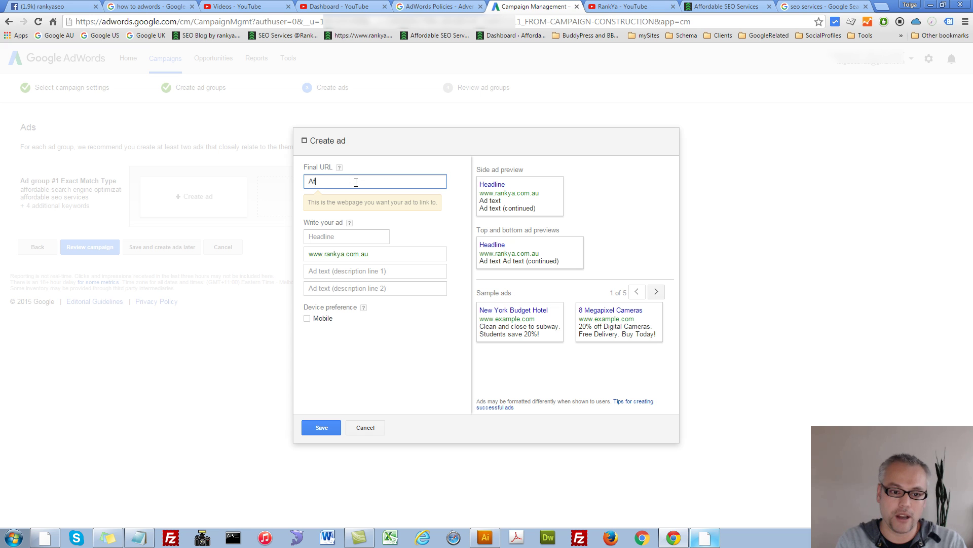
pyautogui.write('fordable')
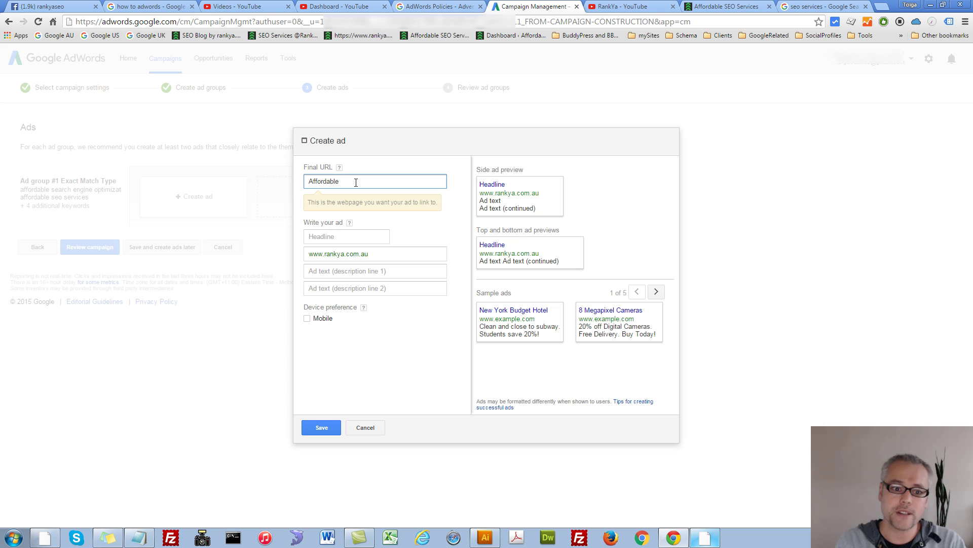
pyautogui.moveTo(356, 187); pyautogui.dragTo(277, 184)
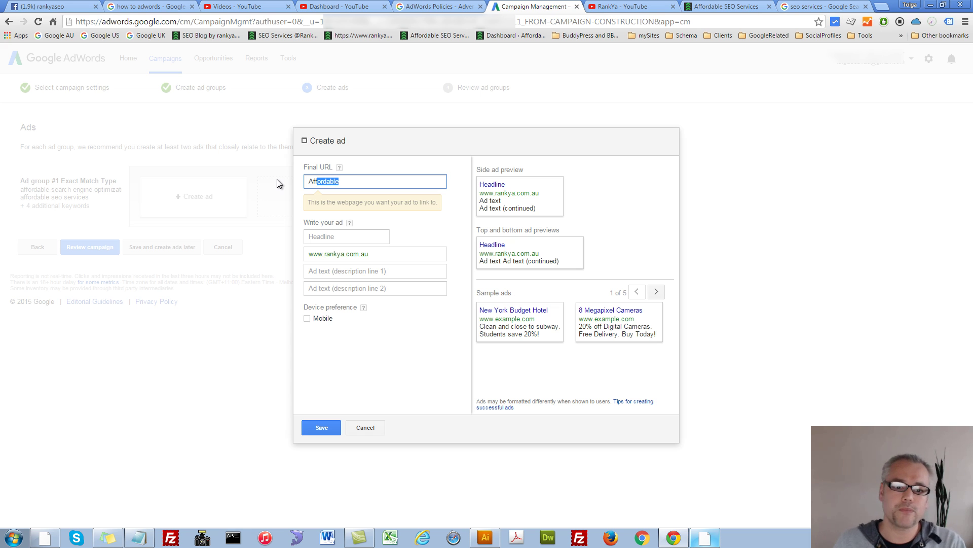
pyautogui.press('BackSpace')
pyautogui.press('BackSpace')
pyautogui.press('BackSpace')
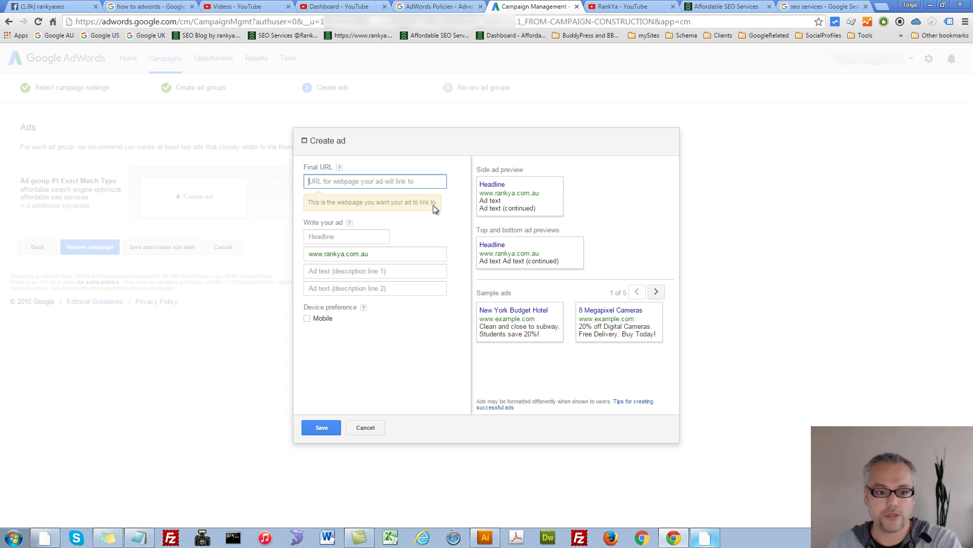
pyautogui.click(726, 6)
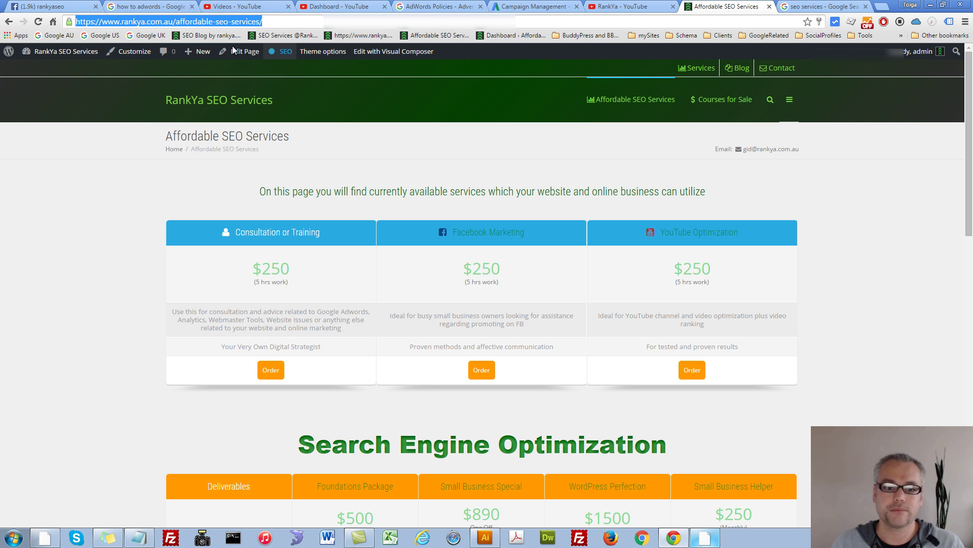
pyautogui.rightClick(215, 26)
pyautogui.click(239, 53)
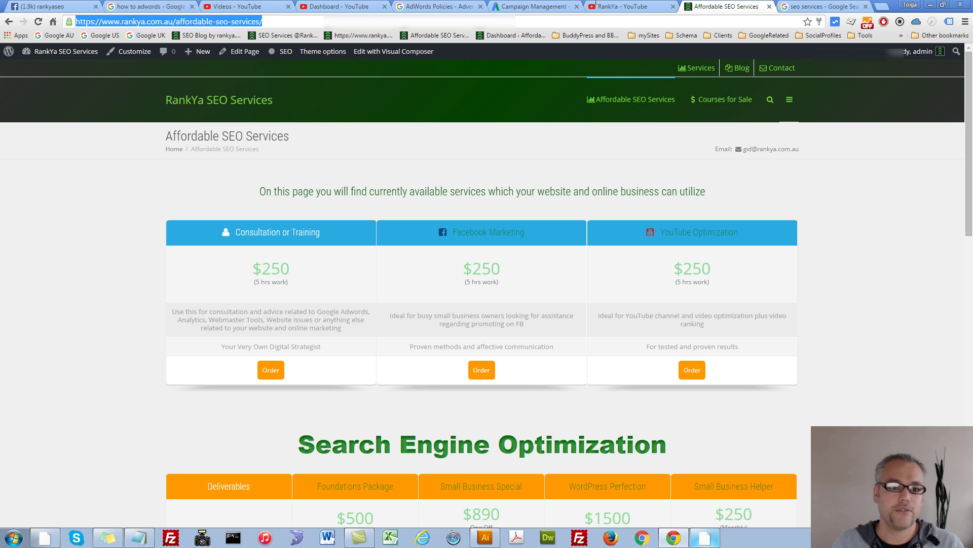
pyautogui.click(535, 6)
pyautogui.hotkey('ctrl', 'v')
pyautogui.click(321, 237)
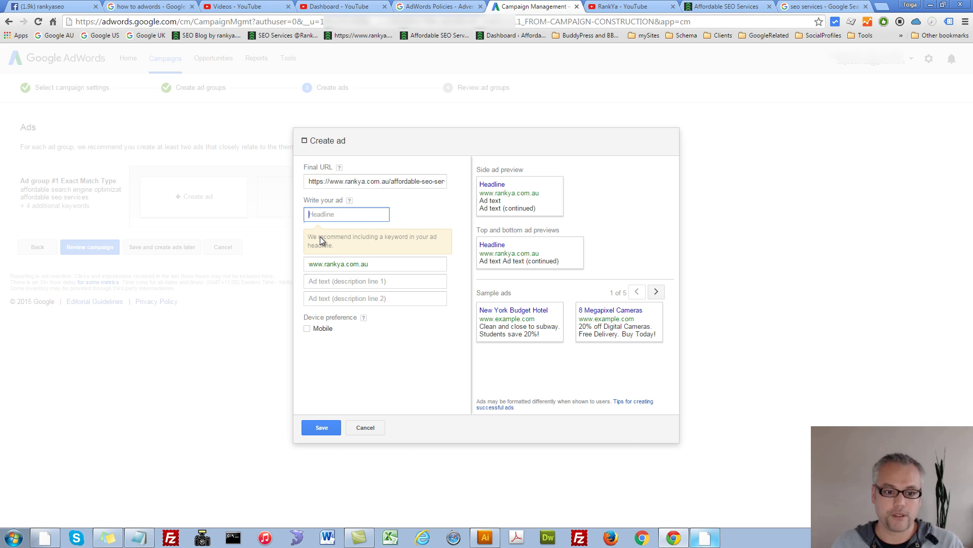
pyautogui.write('Af')
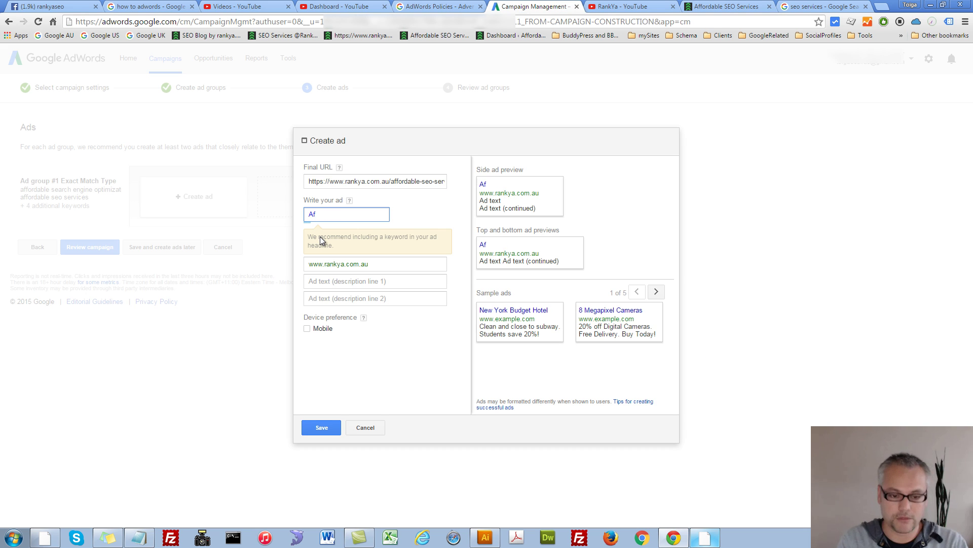
pyautogui.write('fordable')
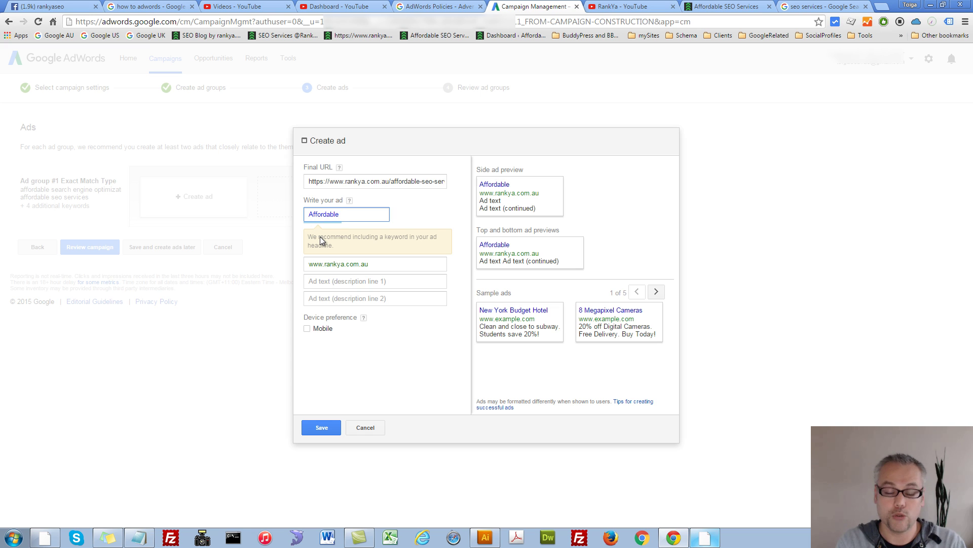
pyautogui.write(' SE')
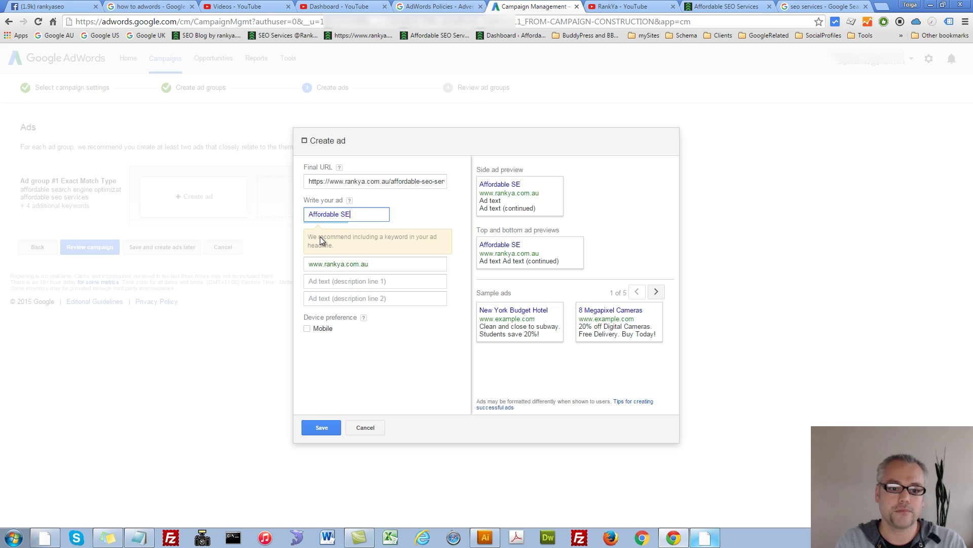
pyautogui.write('O Service')
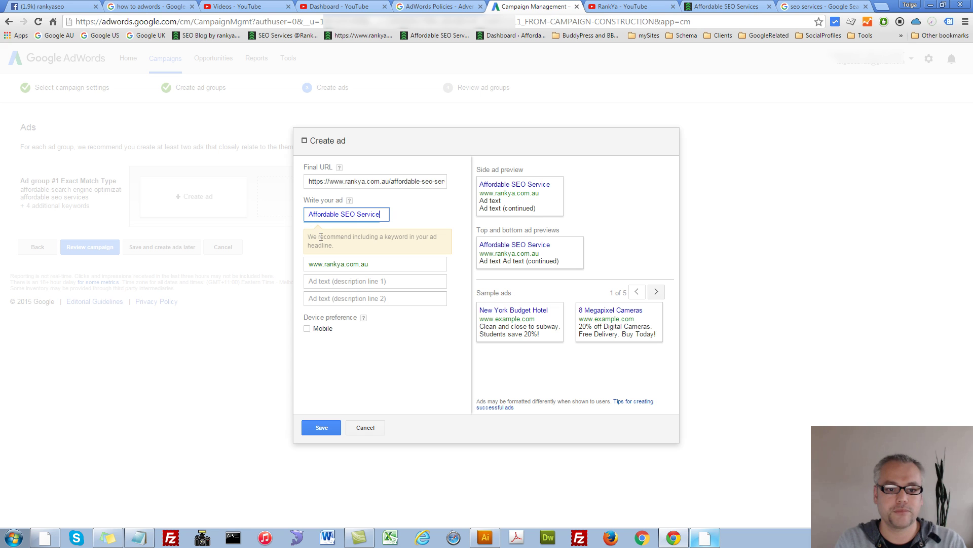
pyautogui.write('s')
pyautogui.click(334, 265)
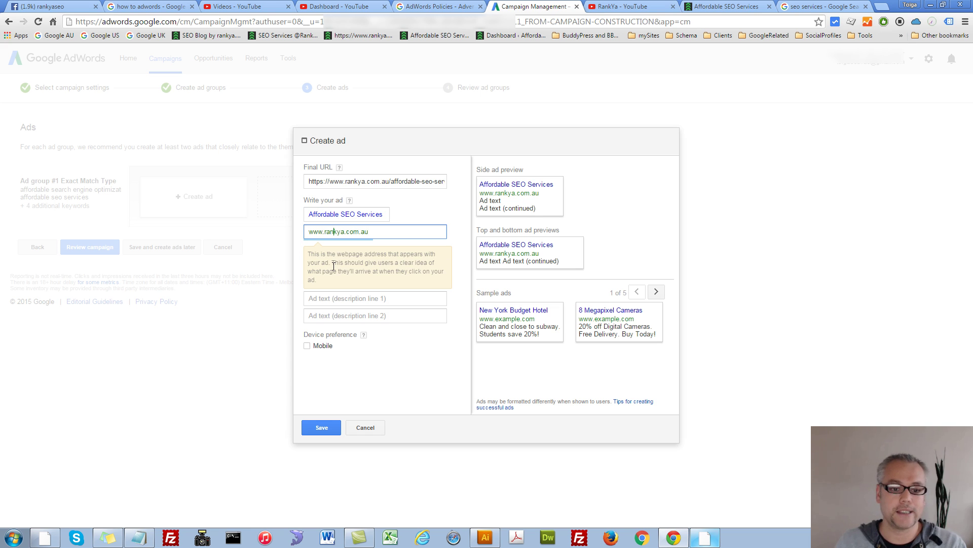
pyautogui.keyDown('shift'); pyautogui.click(384, 229); pyautogui.keyUp('shift')
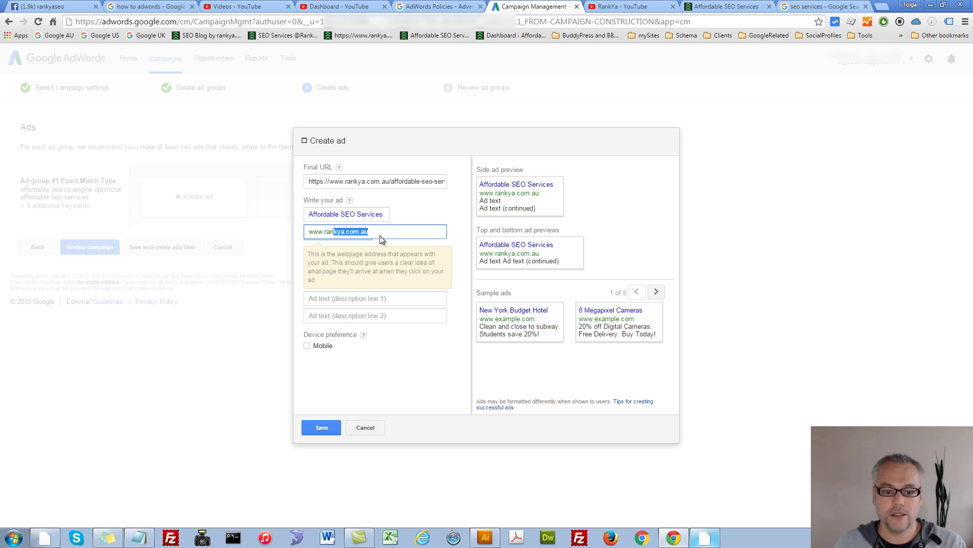
pyautogui.click(343, 298)
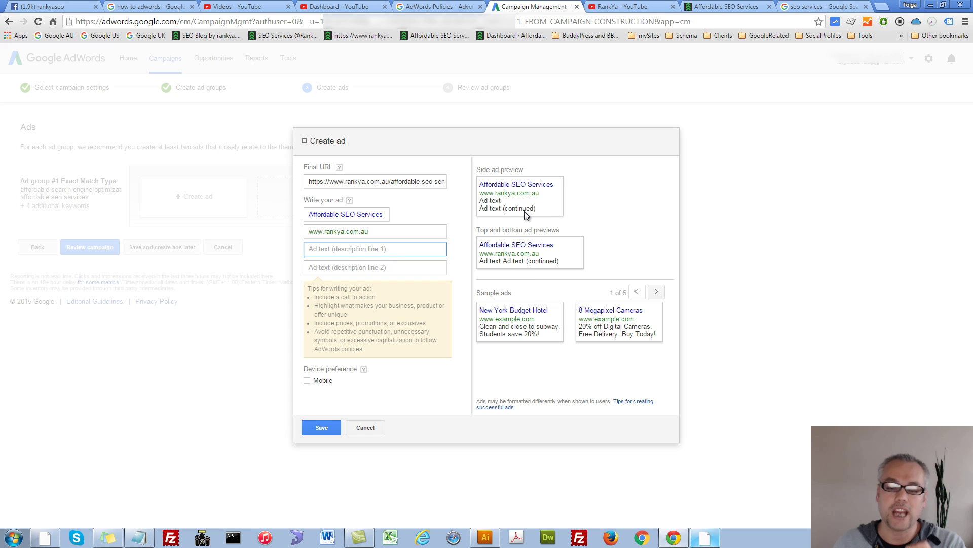
pyautogui.click(827, 6)
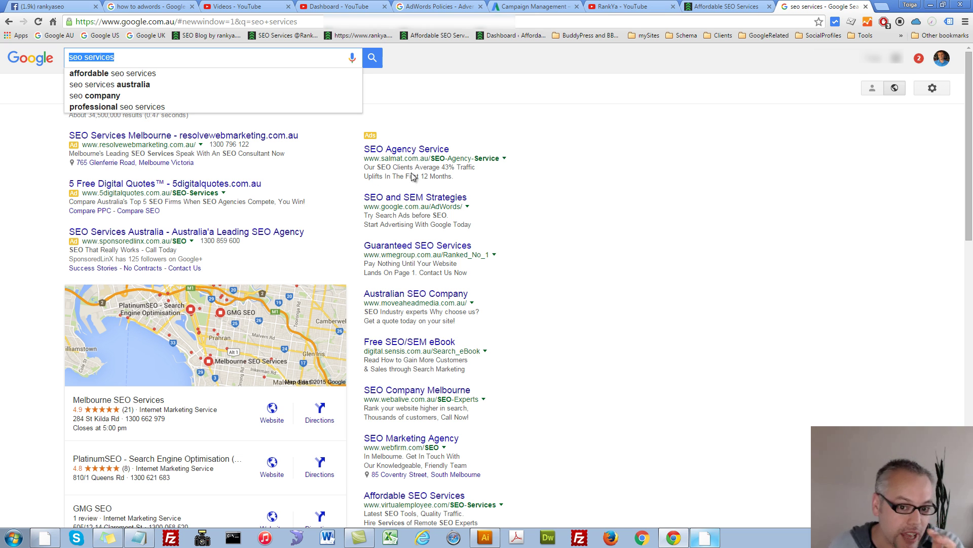
pyautogui.click(530, 6)
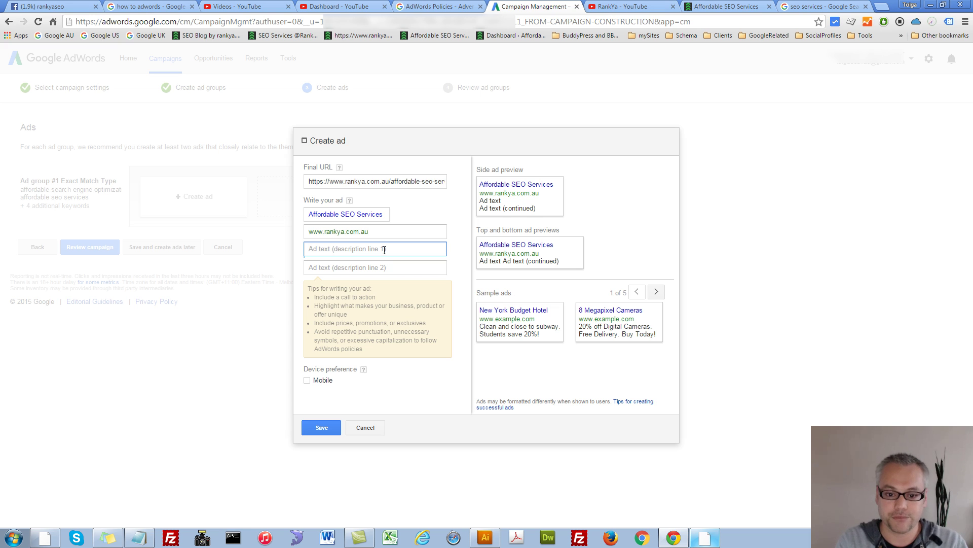
# Fill description line 1 with 'SEO Solutions for small business'.
pyautogui.write('SEO Solutions for small business')
pyautogui.write('asdlfhasl')
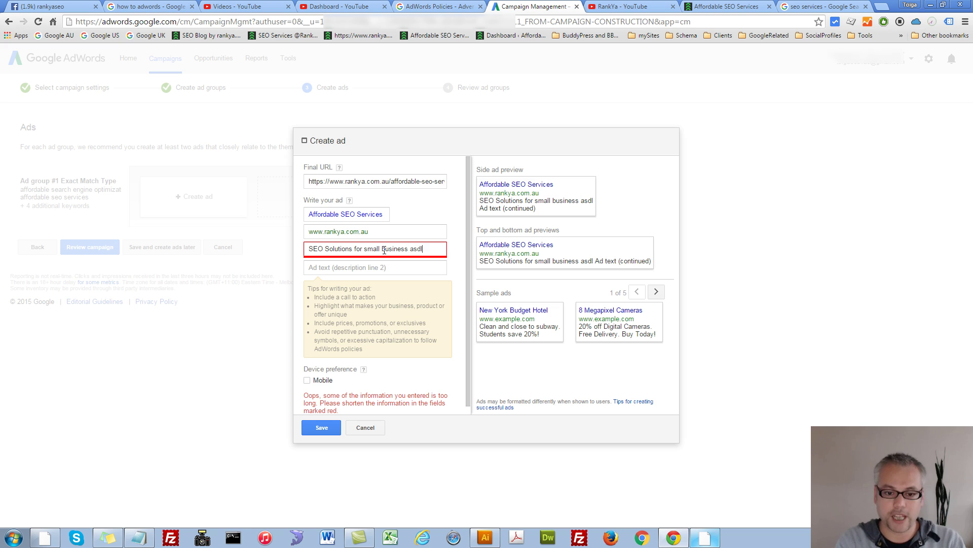
pyautogui.press('BackSpace')
pyautogui.press('BackSpace')
pyautogui.press('BackSpace')
pyautogui.press('BackSpace')
pyautogui.press('BackSpace')
pyautogui.press('BackSpace')
pyautogui.press('BackSpace')
pyautogui.press('BackSpace')
pyautogui.press('BackSpace')
pyautogui.press('BackSpace')
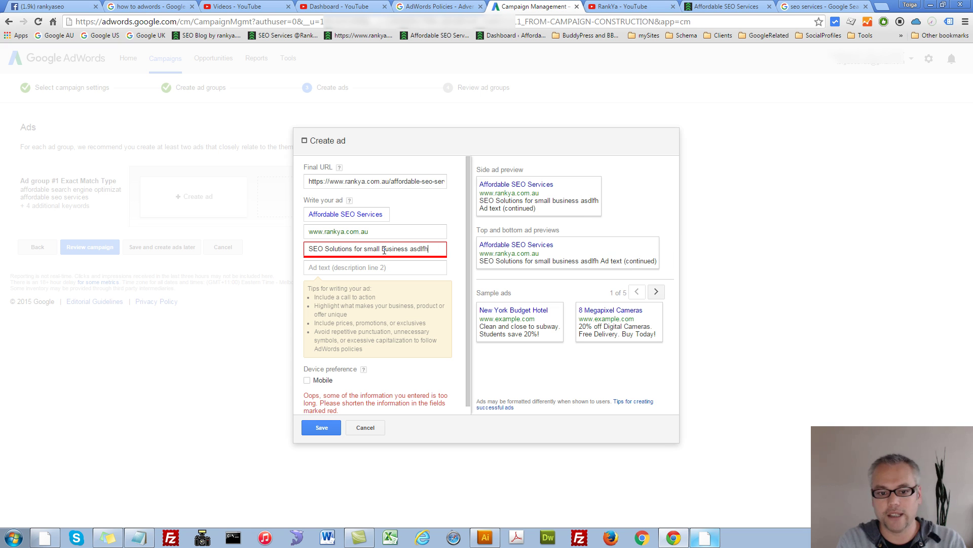
pyautogui.write('asdfl')
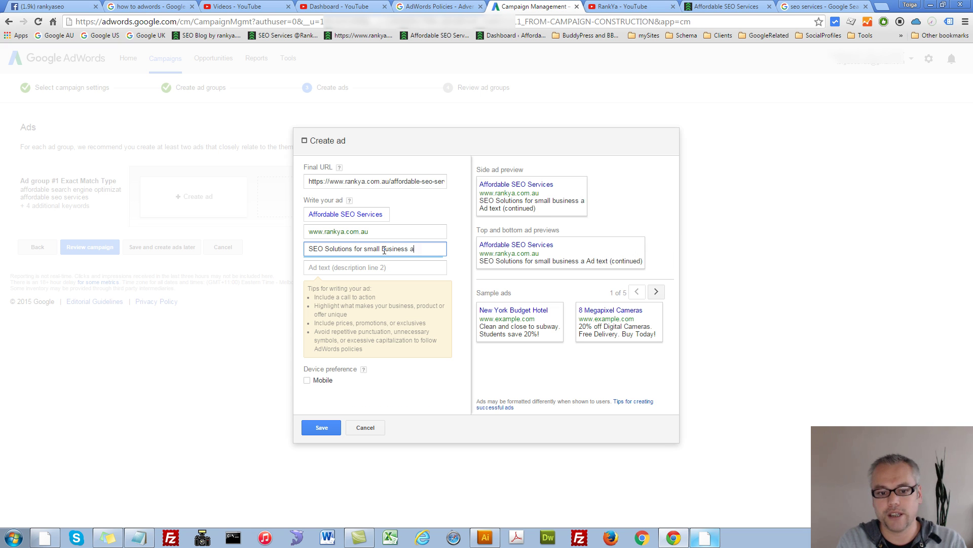
pyautogui.press('BackSpace')
pyautogui.press('BackSpace')
pyautogui.press('BackSpace')
pyautogui.press('BackSpace')
pyautogui.press('BackSpace')
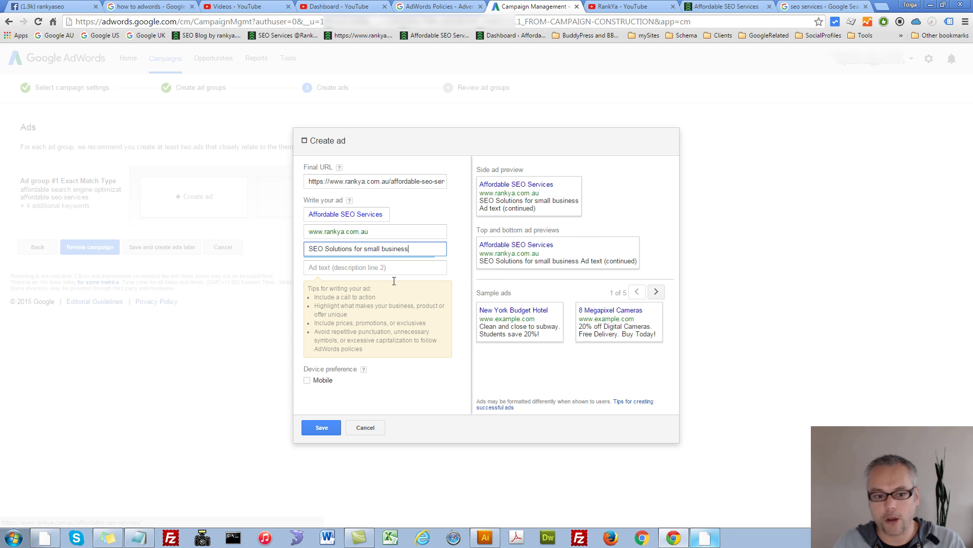
# Fill description line 2 with 'Proven results fast response'.
pyautogui.click(334, 267)
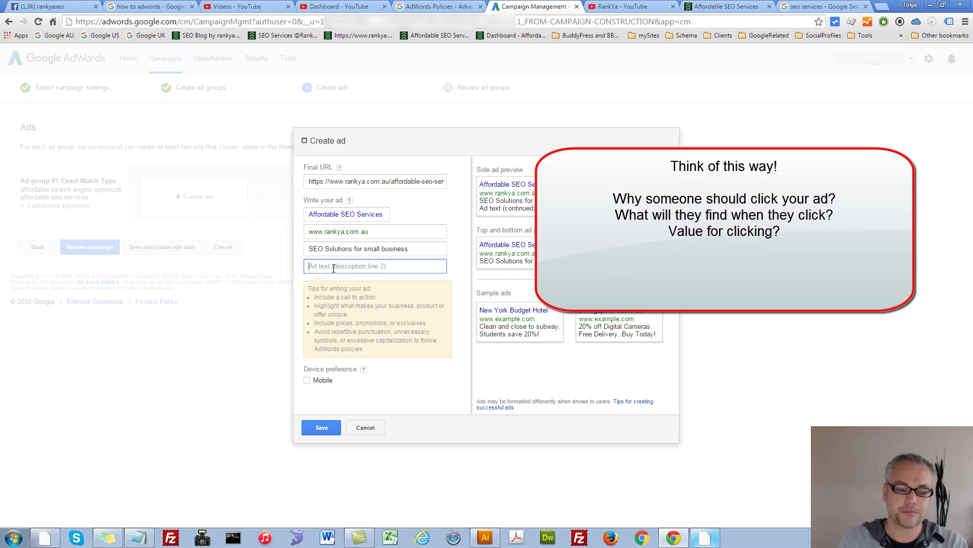
pyautogui.write('SEO')
pyautogui.press('BackSpace')
pyautogui.press('BackSpace')
pyautogui.press('BackSpace')
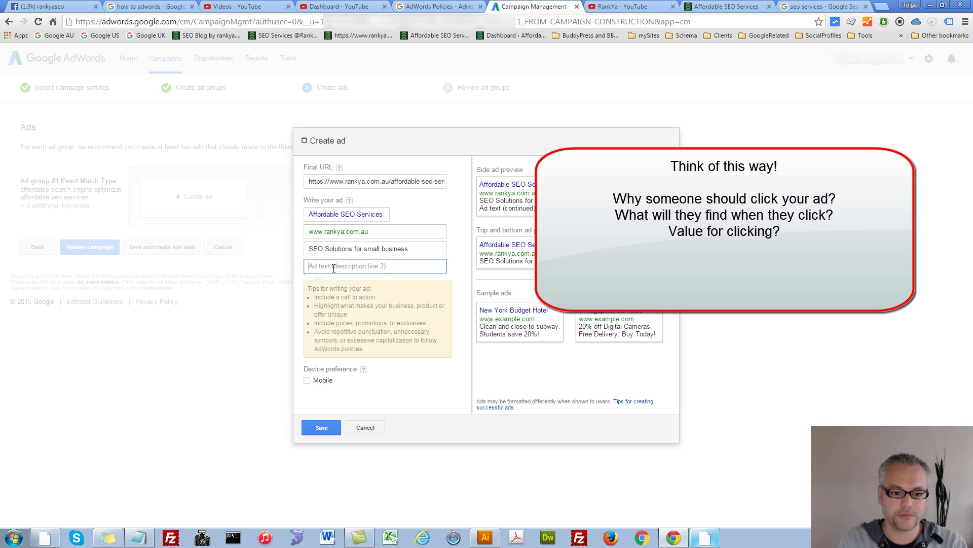
pyautogui.write('P')
pyautogui.click(358, 254)
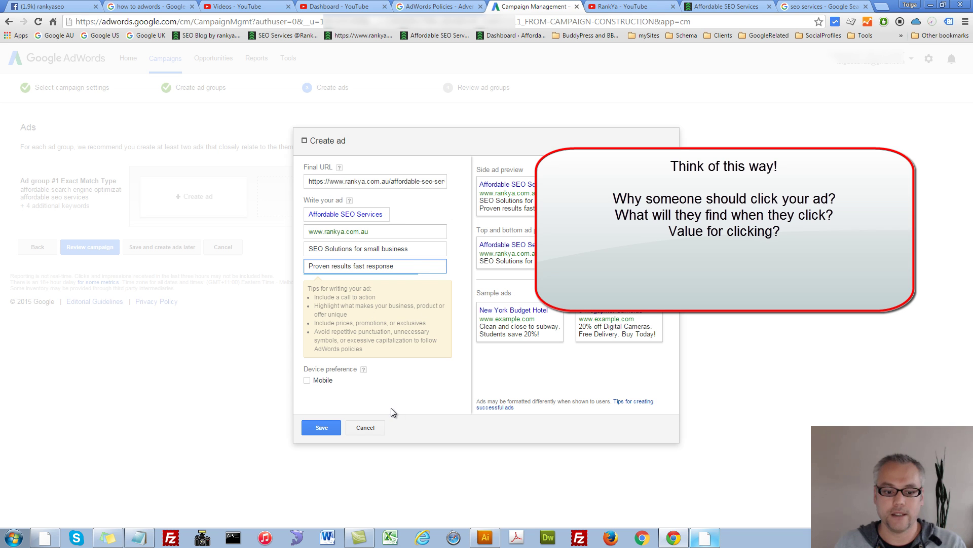
# Save the text ad and open the campaign review showing A$10 daily budget and Australia targeting.
pyautogui.click(321, 428)
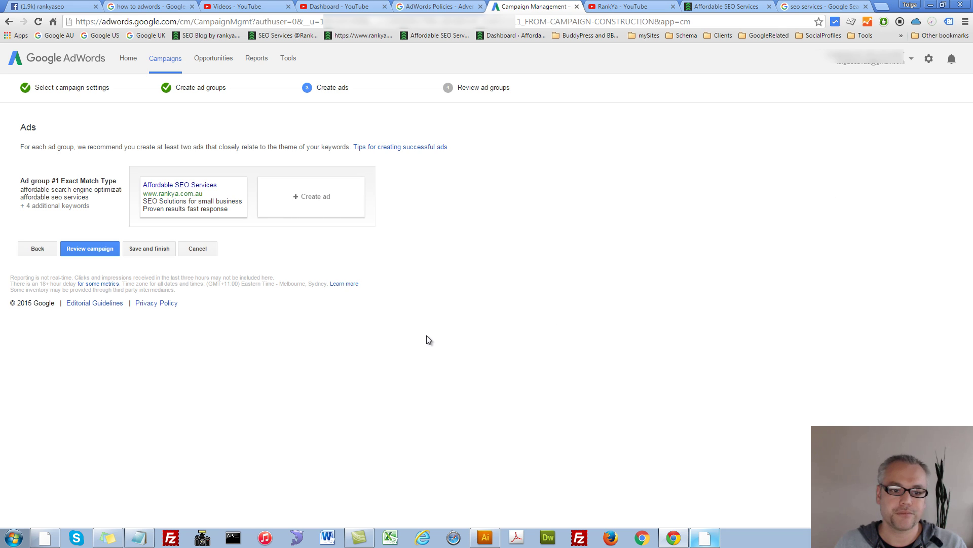
pyautogui.click(93, 249)
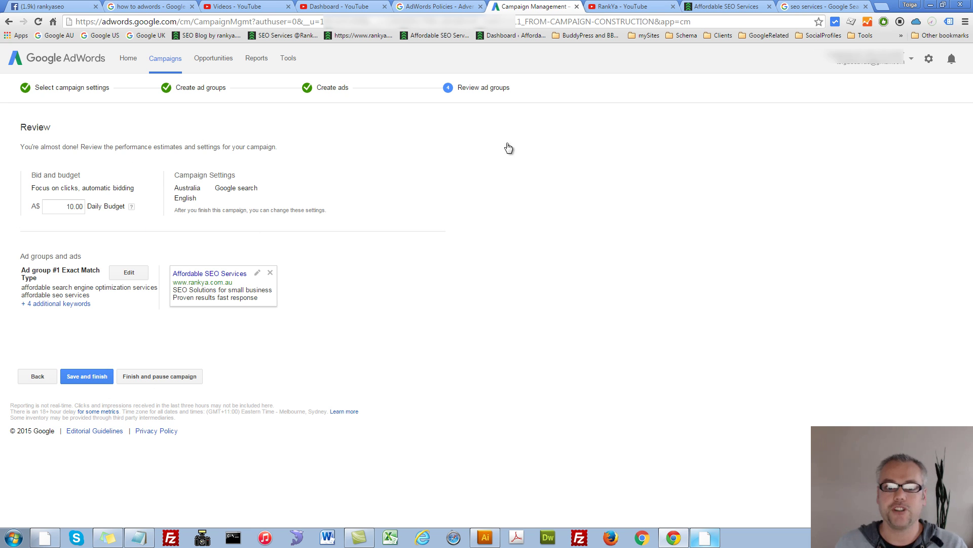
# Leave the review for All campaigns, confirming the unsaved-changes prompt; Campaign #1 shows Eligible at A$10.00/day.
pyautogui.click(158, 64)
pyautogui.click(507, 109)
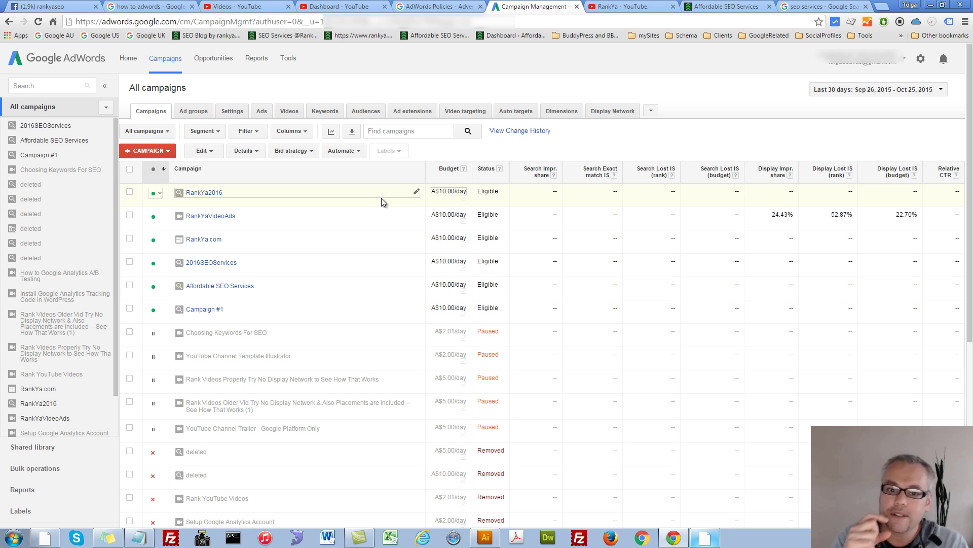
# Switch to the RankYa YouTube channel home page showing 'How to Use Google Adwords Introduction'.
pyautogui.click(627, 10)
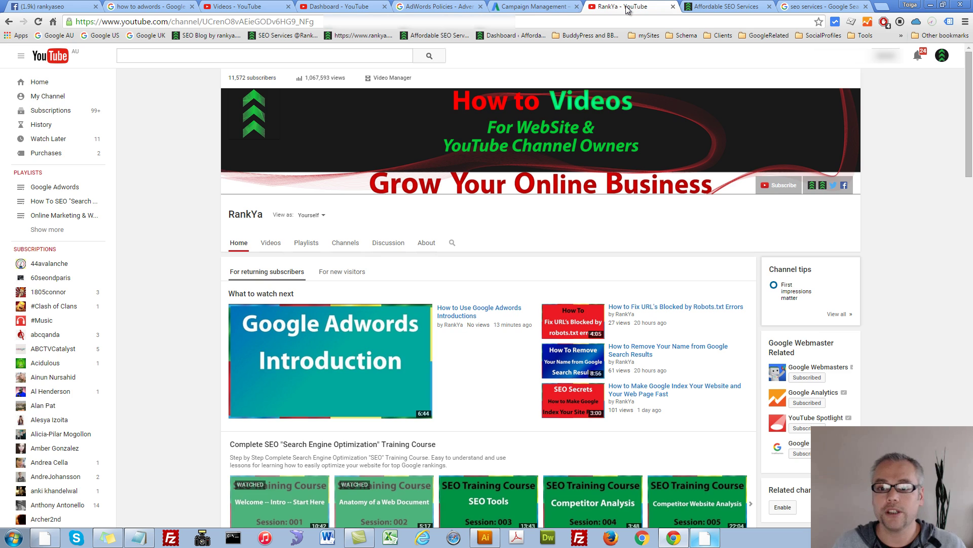